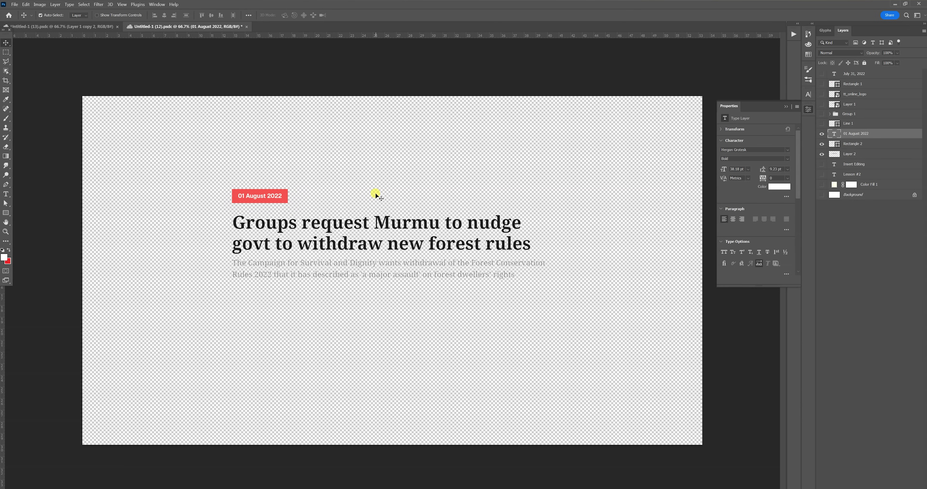
Step: Paste The Telegraph logo beneath the subheading and show the Color Fill 1 background layer
{"action": "key", "text": "ctrl+v"}
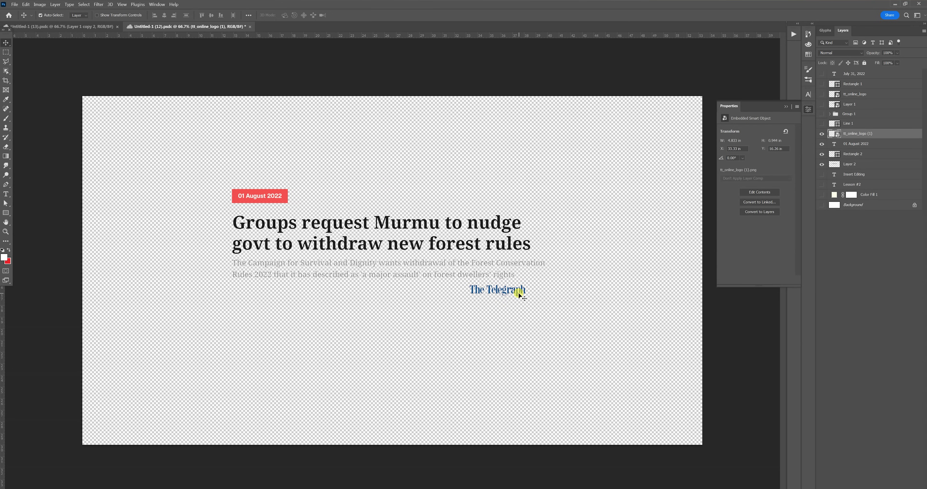
{"action": "key", "text": "u"}
{"action": "left_click", "coordinate": [822, 194]}
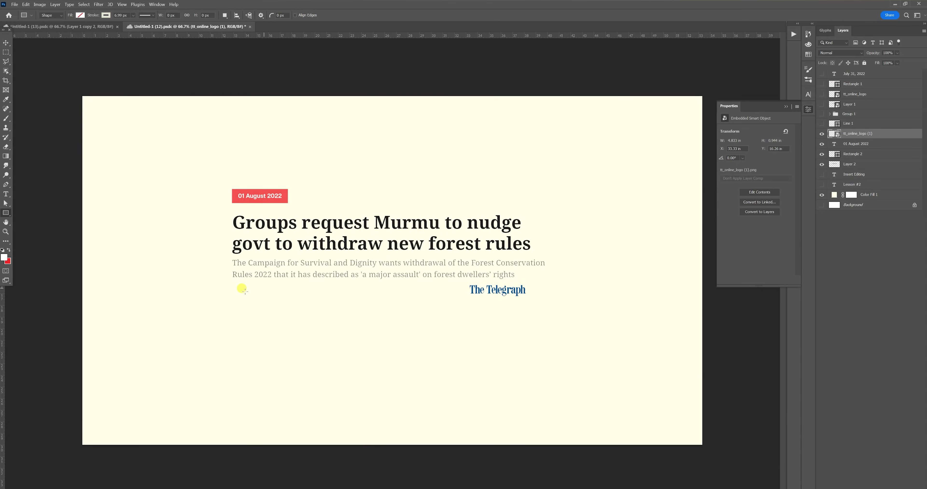
Step: Draw a horizontal line about 20 in long below the subheading, ending at the logo, with a red stroke 0.95 px wide
{"action": "left_click_drag", "start_coordinate": [231, 285], "coordinate": [449, 292]}
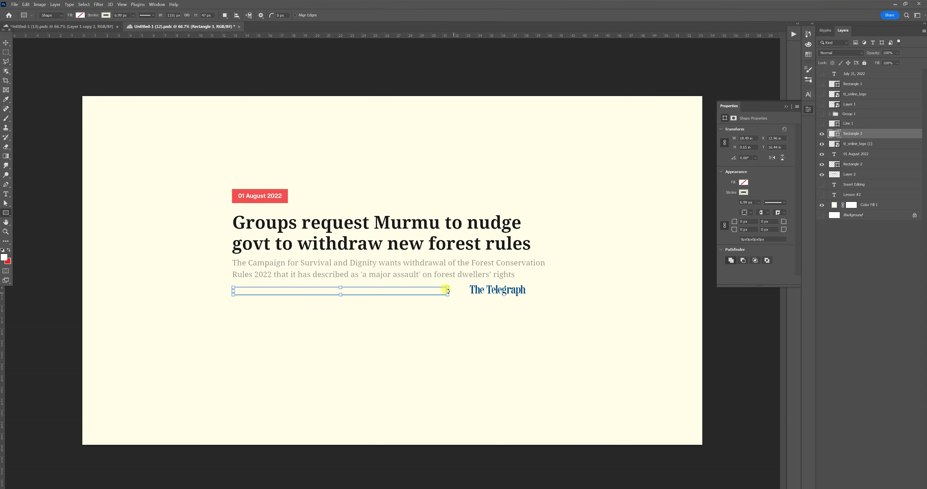
{"action": "left_click_drag", "start_coordinate": [2, 216], "coordinate": [32, 232]}
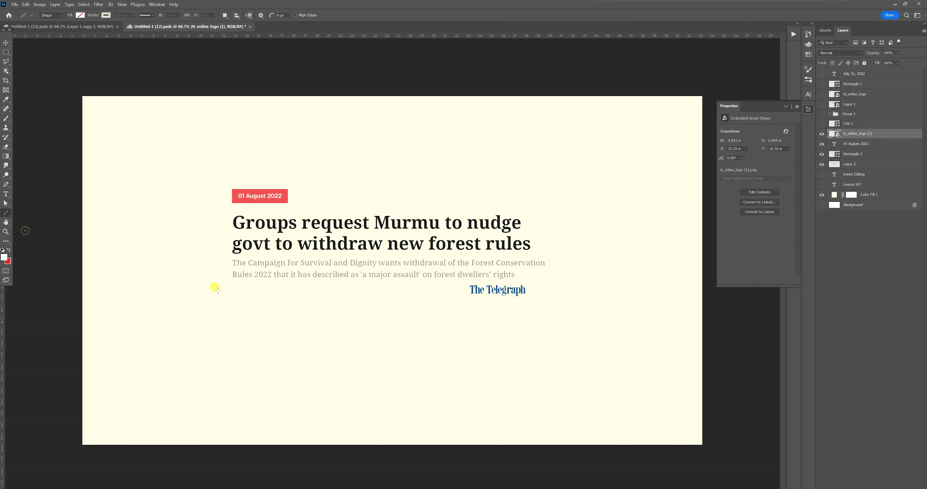
{"action": "left_click_drag", "start_coordinate": [232, 288], "coordinate": [464, 288]}
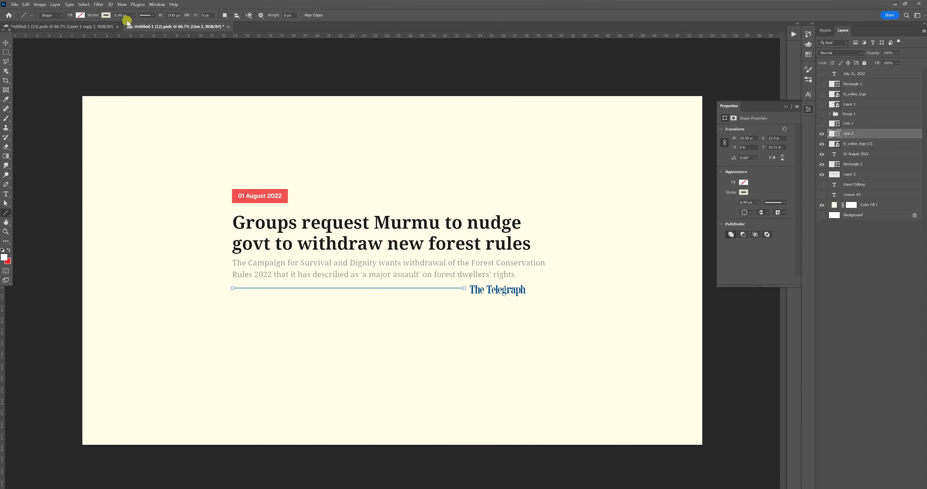
{"action": "left_click", "coordinate": [106, 15]}
{"action": "left_click", "coordinate": [60, 53]}
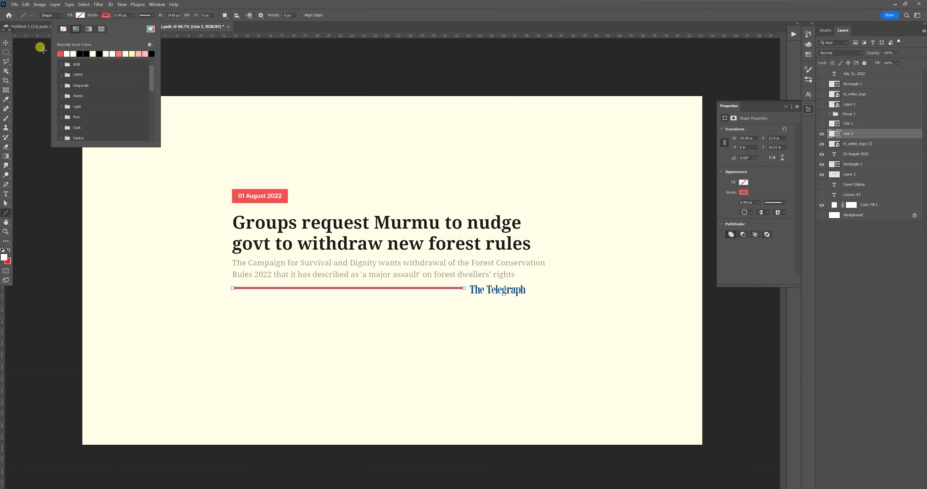
{"action": "left_click", "coordinate": [6, 43]}
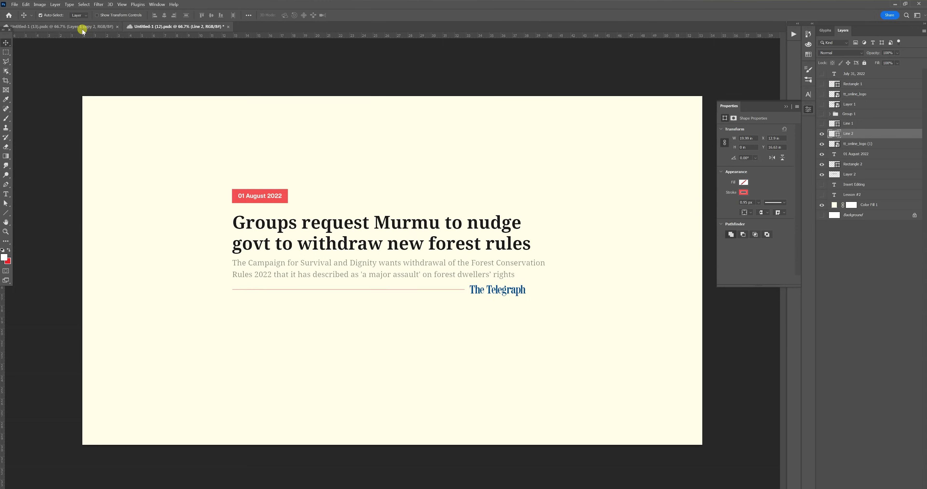
Step: In Untitled-1 (13).psdc, view the original photo, show the cut-out Layer 1 copy 2 instead, and place it below the line in Untitled-1 (12).psdc
{"action": "left_click", "coordinate": [83, 27]}
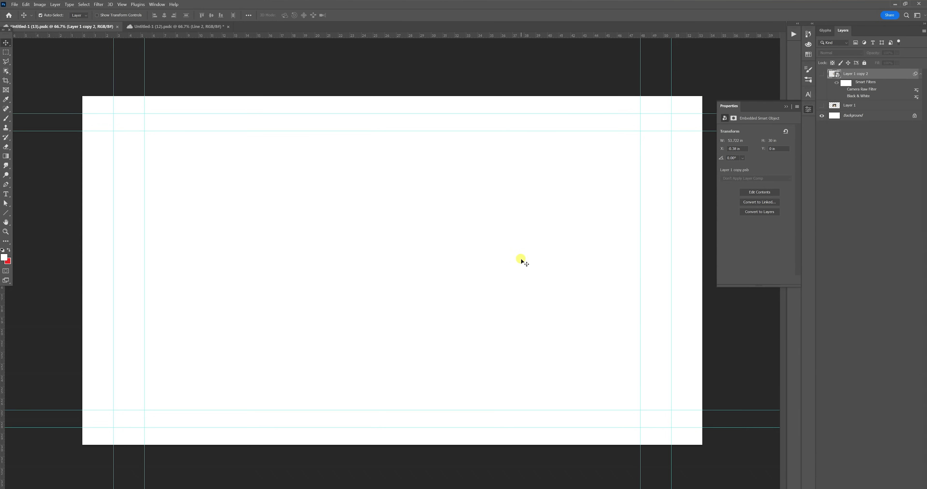
{"action": "left_click", "coordinate": [822, 105]}
{"action": "mouse_move", "coordinate": [428, 277]}
{"action": "left_mouse_down"}
{"action": "mouse_move", "coordinate": [448, 284]}
{"action": "mouse_move", "coordinate": [439, 281]}
{"action": "left_mouse_up"}
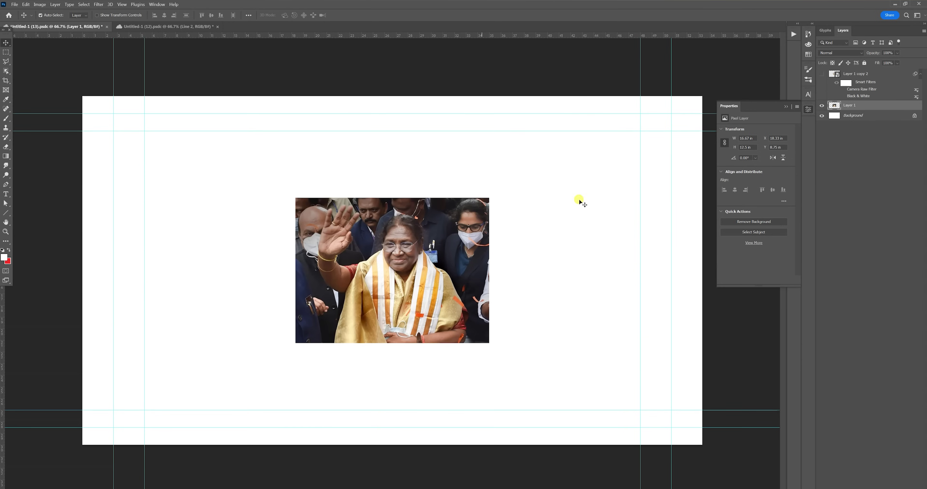
{"action": "left_click", "coordinate": [821, 105]}
{"action": "left_click", "coordinate": [822, 74]}
{"action": "right_click", "coordinate": [413, 274]}
{"action": "left_click", "coordinate": [425, 274]}
{"action": "left_click_drag", "start_coordinate": [470, 348], "coordinate": [433, 300]}
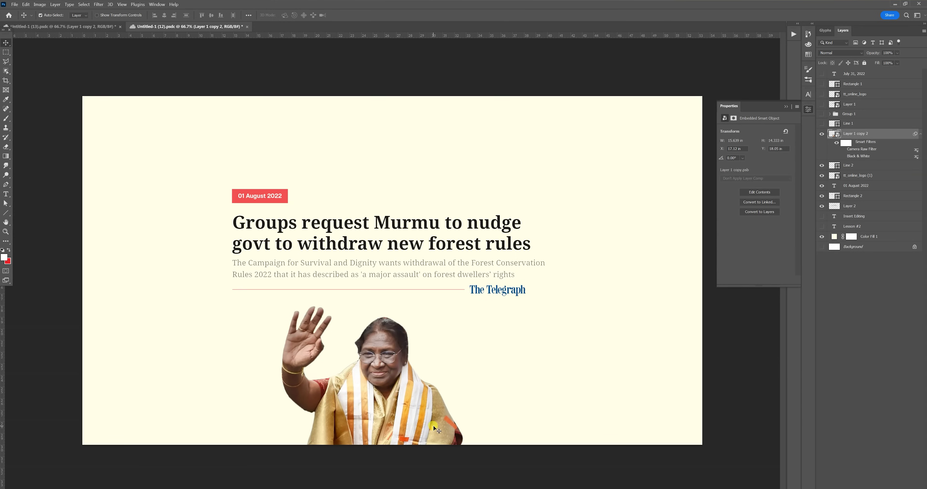
Step: Try a Black & White adjustment on the cut-out portrait, and undo it
{"action": "left_click", "coordinate": [42, 4]}
{"action": "mouse_move", "coordinate": [59, 21]}
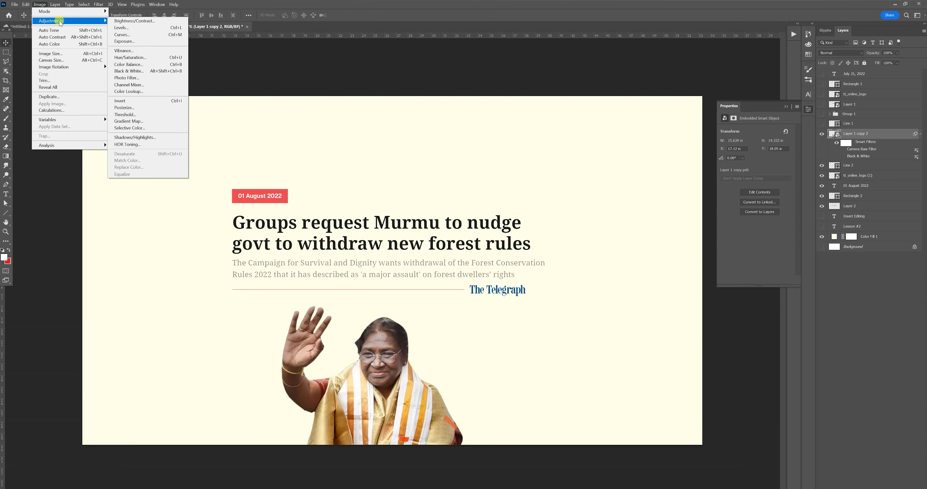
{"action": "left_click", "coordinate": [166, 71]}
{"action": "left_click", "coordinate": [515, 114]}
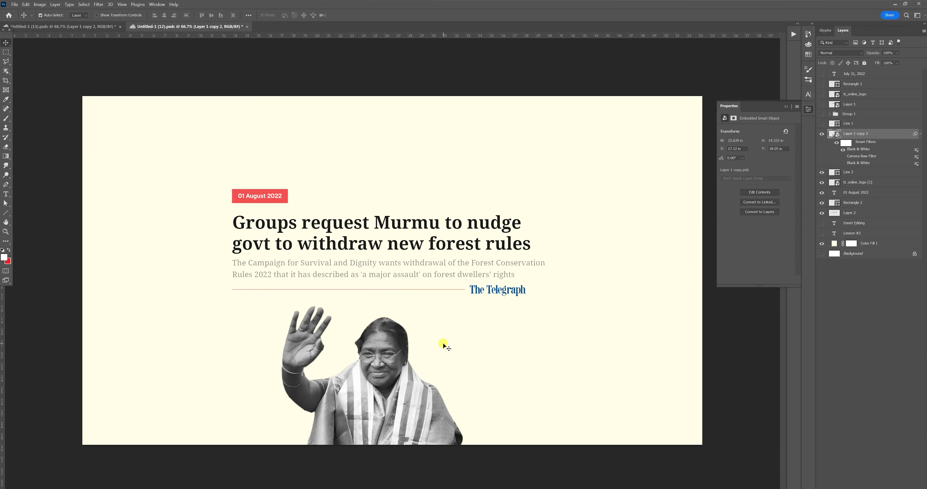
{"action": "key", "text": "ctrl+z"}
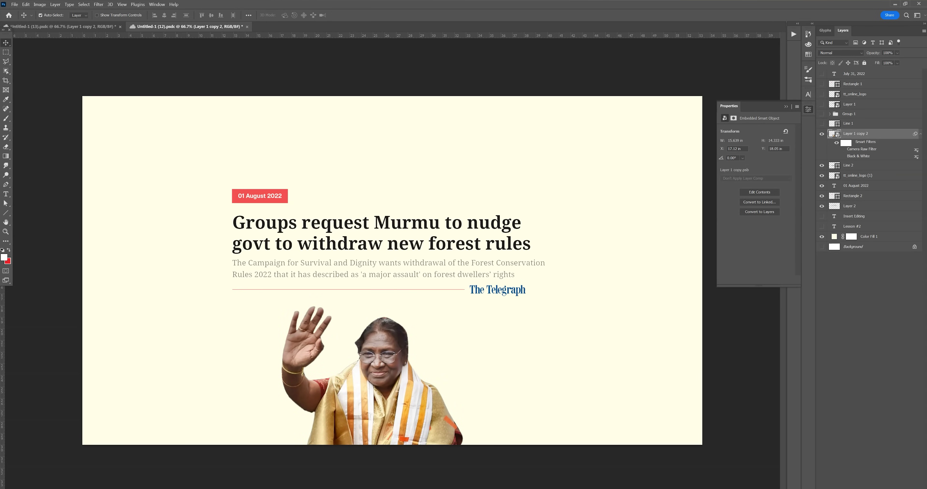
Step: Add a Gradient Map adjustment with the Black, White preset and clip it to the cut-out portrait layer
{"action": "left_click", "coordinate": [865, 487]}
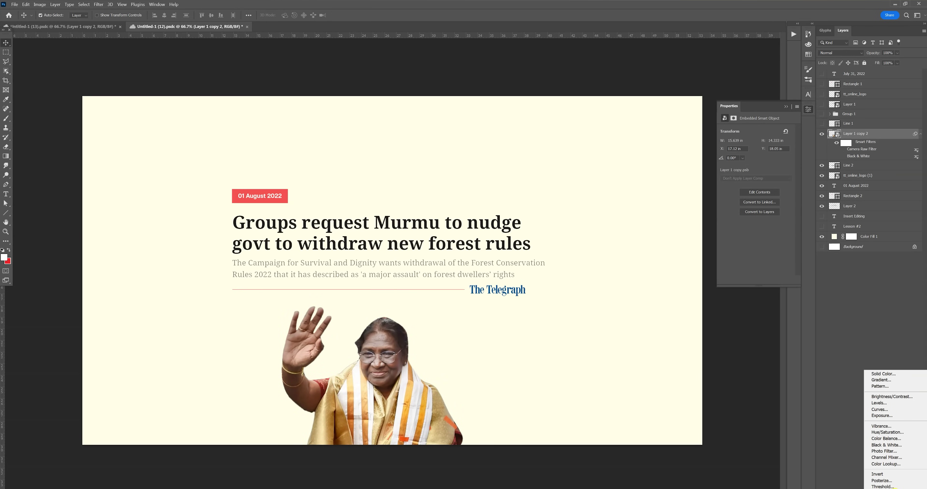
{"action": "left_click", "coordinate": [892, 488]}
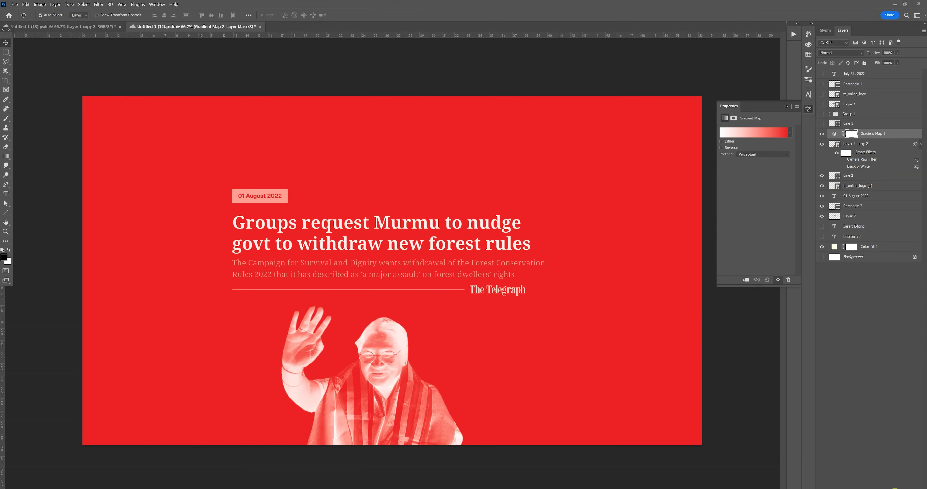
{"action": "left_click", "coordinate": [758, 134]}
{"action": "left_click", "coordinate": [746, 141]}
{"action": "left_click", "coordinate": [775, 151]}
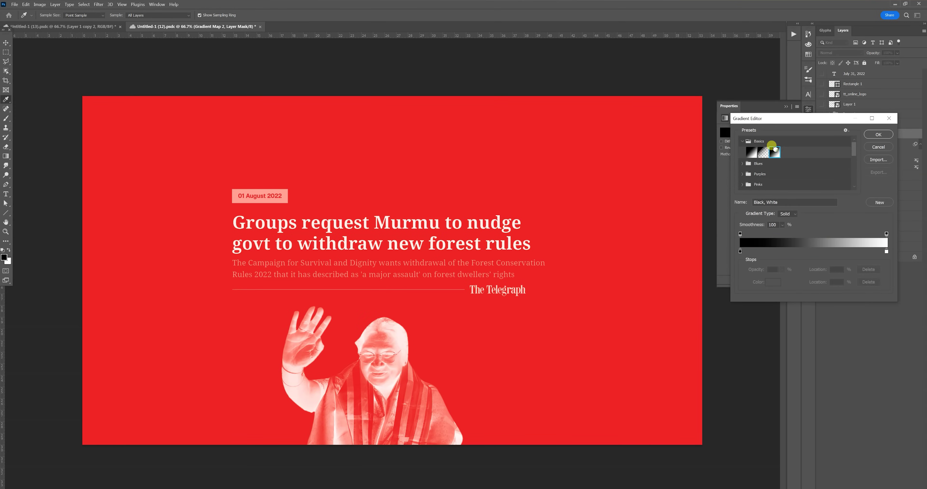
{"action": "left_click", "coordinate": [879, 134]}
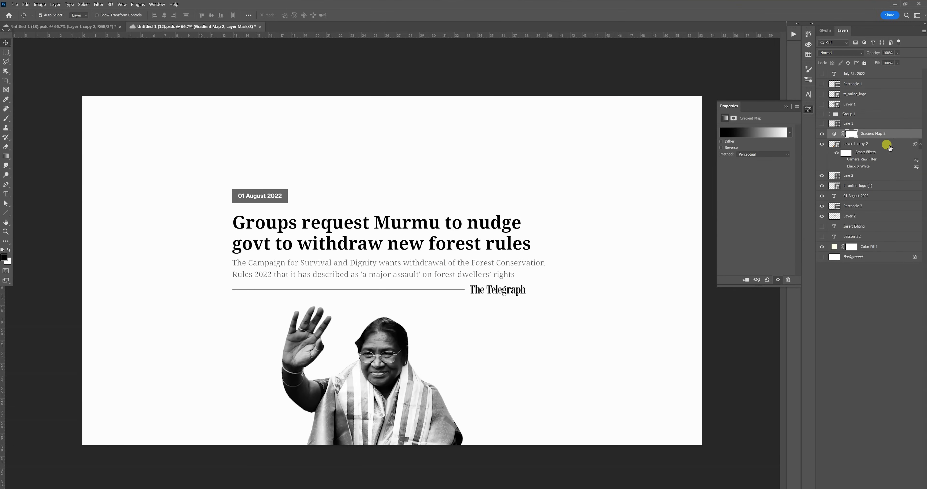
{"action": "left_click", "coordinate": [889, 139], "text": "alt"}
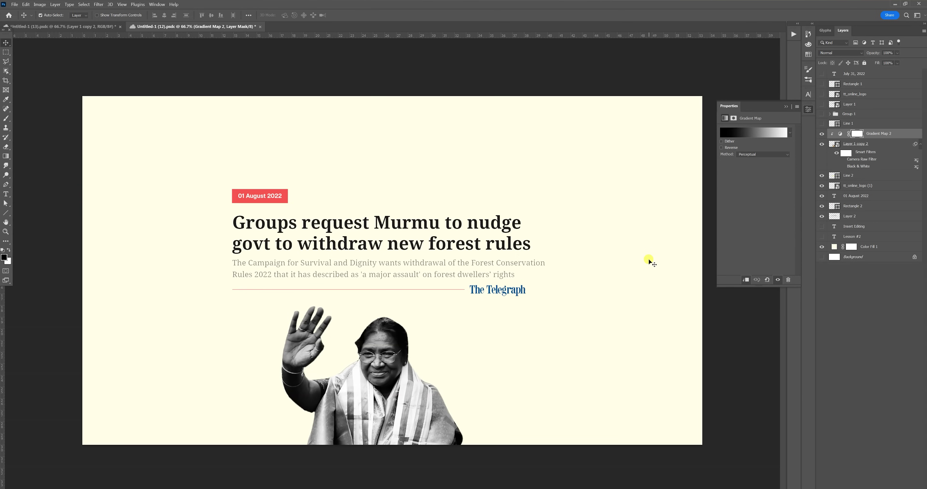
Step: Add a Photo Filter adjustment with Warming Filter (85), clip it above the Gradient Map, and raise its density slightly
{"action": "left_click", "coordinate": [869, 145]}
{"action": "left_click", "coordinate": [910, 484]}
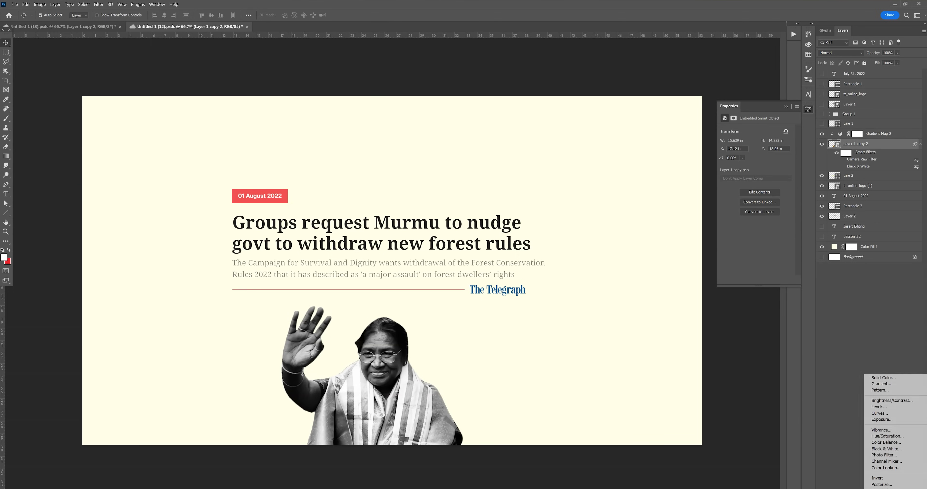
{"action": "left_click", "coordinate": [892, 455]}
{"action": "left_click_drag", "start_coordinate": [862, 145], "coordinate": [864, 131]}
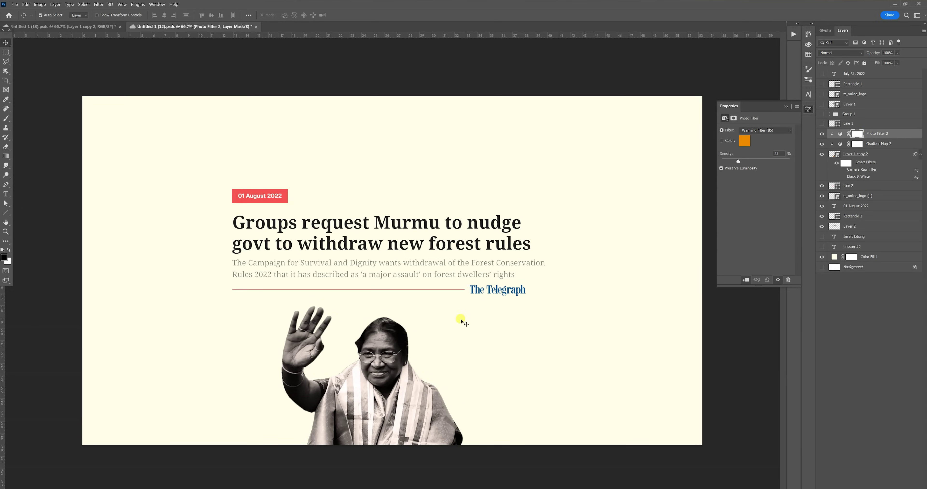
{"action": "mouse_move", "coordinate": [747, 163]}
{"action": "left_mouse_down"}
{"action": "mouse_move", "coordinate": [774, 157]}
{"action": "mouse_move", "coordinate": [754, 160]}
{"action": "left_mouse_up"}
{"action": "left_click", "coordinate": [786, 107]}
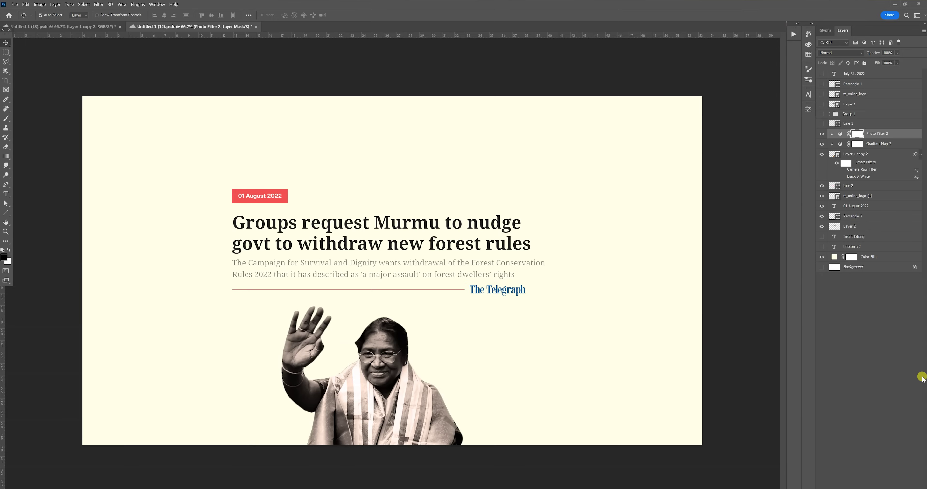
{"action": "left_click", "coordinate": [864, 154]}
{"action": "left_click", "coordinate": [98, 4]}
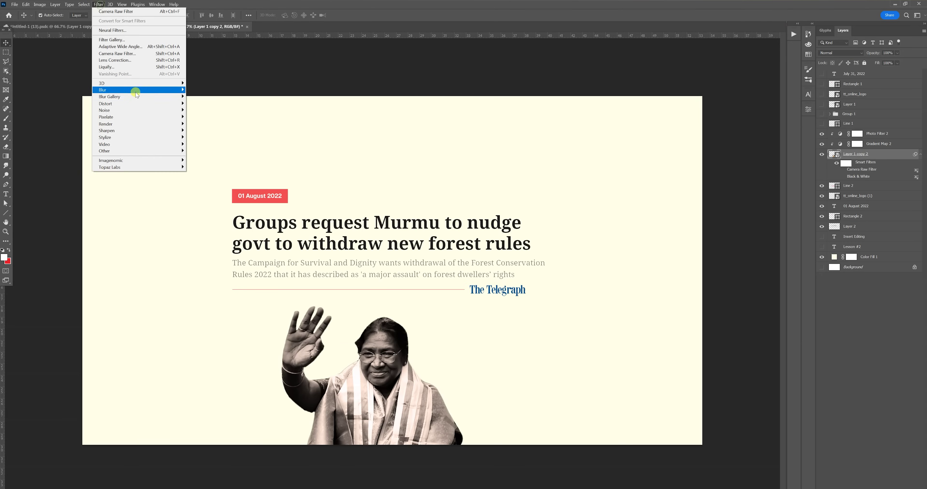
{"action": "mouse_move", "coordinate": [146, 110]}
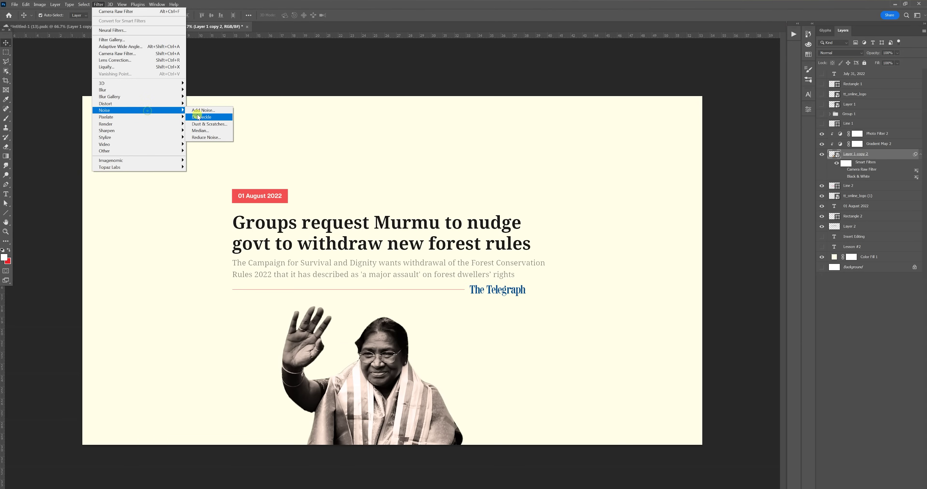
{"action": "left_click", "coordinate": [203, 110]}
{"action": "left_click_drag", "start_coordinate": [412, 219], "coordinate": [418, 224]}
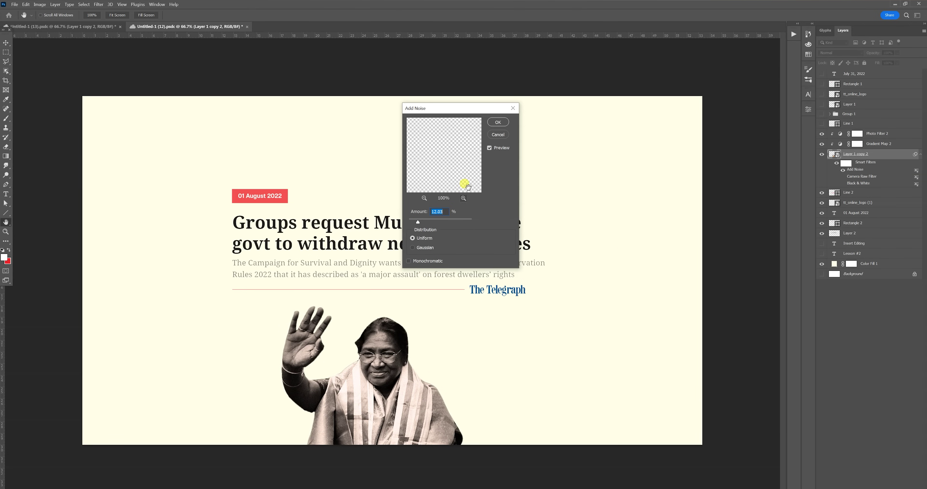
{"action": "left_click", "coordinate": [498, 135]}
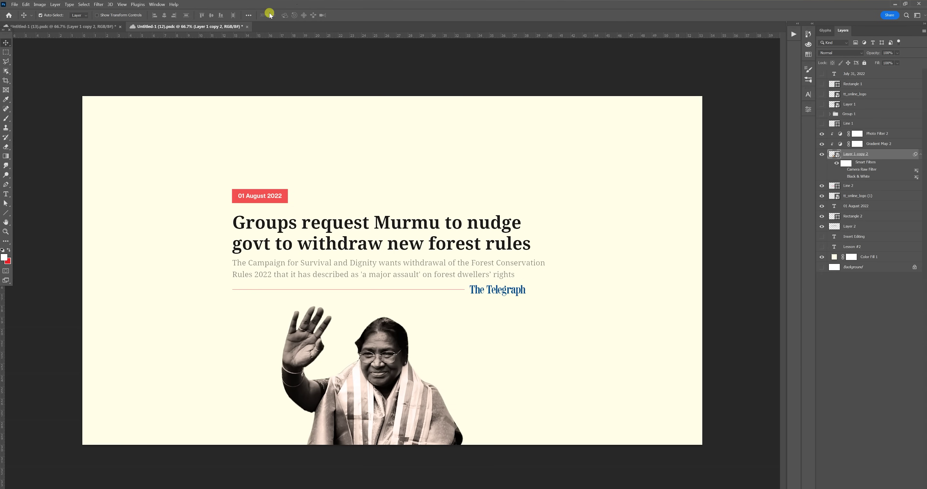
Step: Add grain to the cut-out portrait with the Camera Raw Filter's Effects settings
{"action": "left_click", "coordinate": [98, 5]}
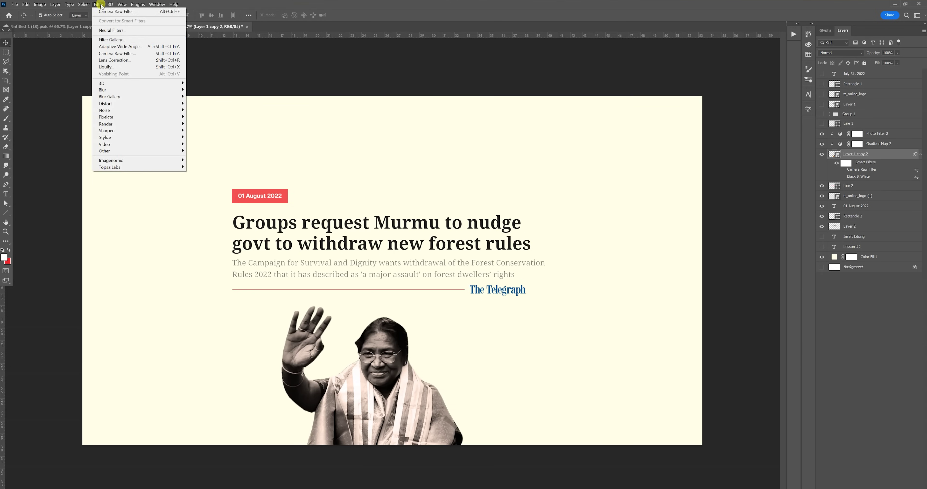
{"action": "left_click", "coordinate": [132, 54]}
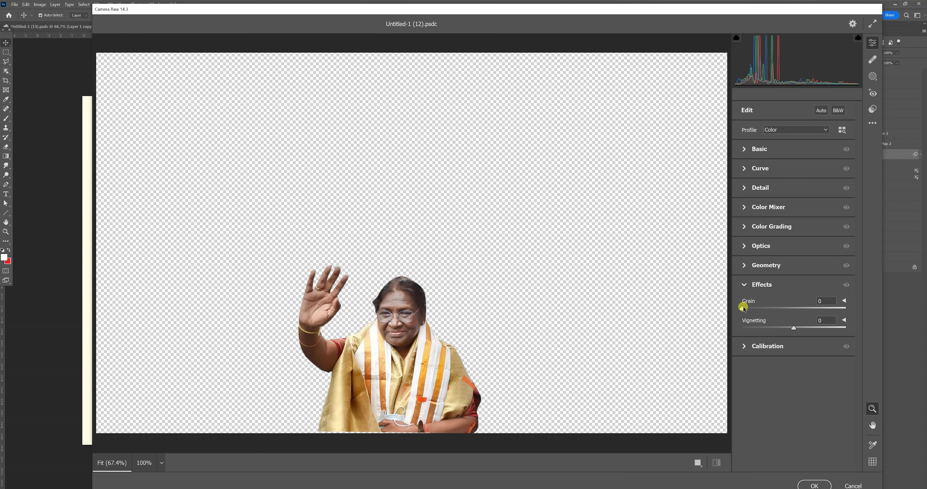
{"action": "left_click_drag", "start_coordinate": [750, 309], "coordinate": [764, 309]}
{"action": "left_click", "coordinate": [812, 480]}
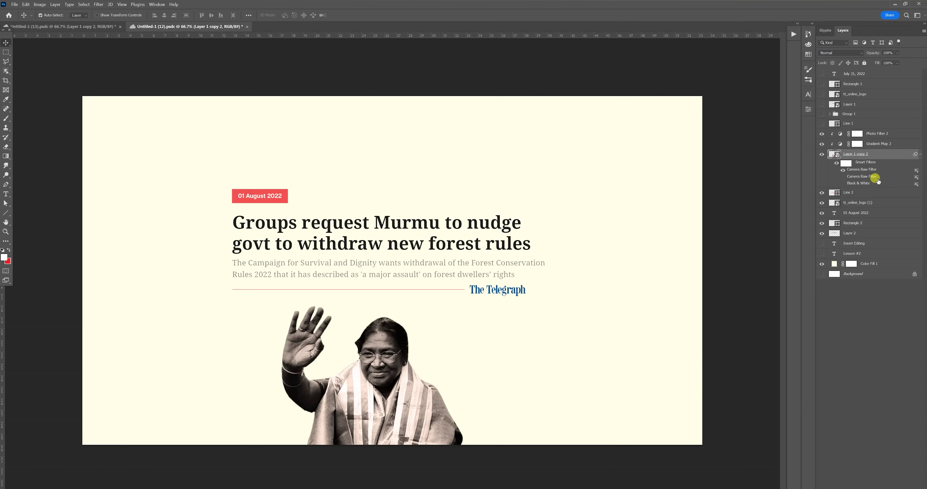
Step: Duplicate the cut-out portrait layer and clip the Gradient Map and Photo Filter adjustments to the upper copy
{"action": "right_click", "coordinate": [874, 154]}
{"action": "left_click", "coordinate": [871, 168]}
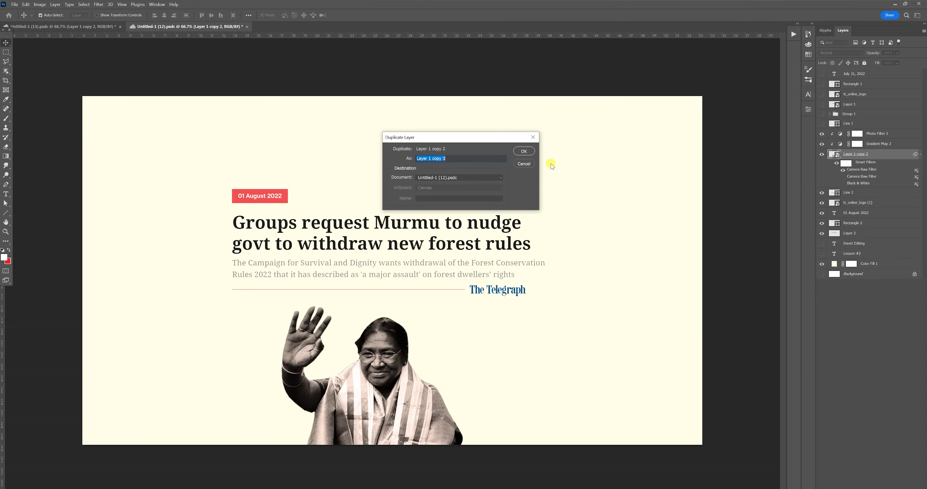
{"action": "left_click", "coordinate": [530, 151]}
{"action": "left_click", "coordinate": [855, 150], "text": "alt"}
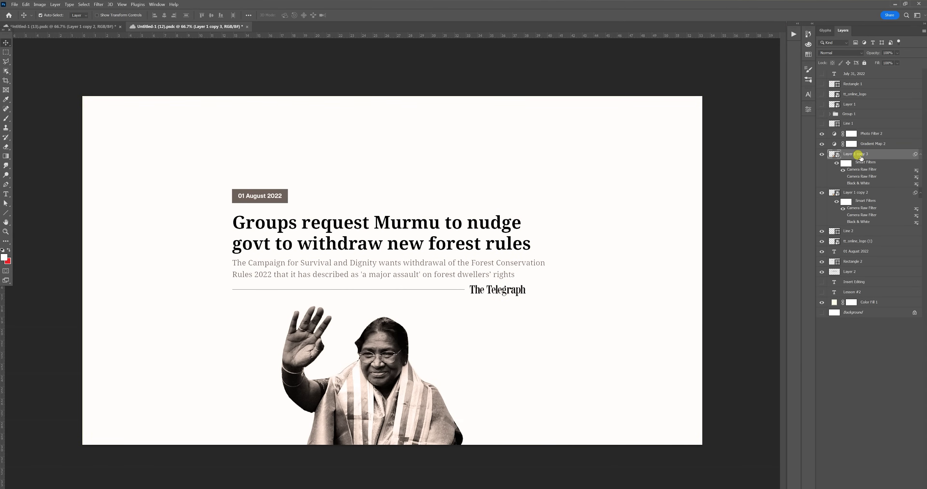
{"action": "left_click", "coordinate": [867, 193]}
{"action": "left_click", "coordinate": [871, 155]}
{"action": "left_click", "coordinate": [878, 143]}
{"action": "left_click", "coordinate": [886, 142], "text": "alt"}
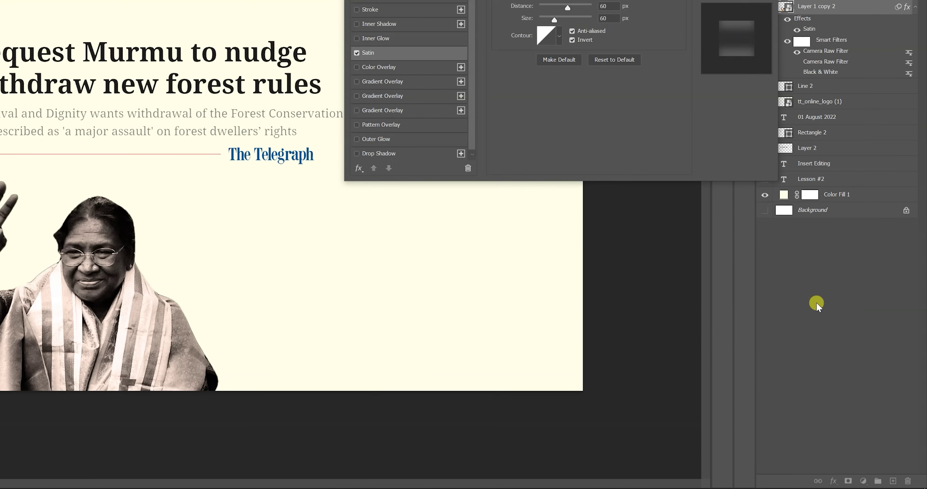
Step: Give the lower portrait, Layer 1 copy 2, a red Color Overlay effect
{"action": "key", "text": "Escape"}
{"action": "left_click", "coordinate": [834, 482]}
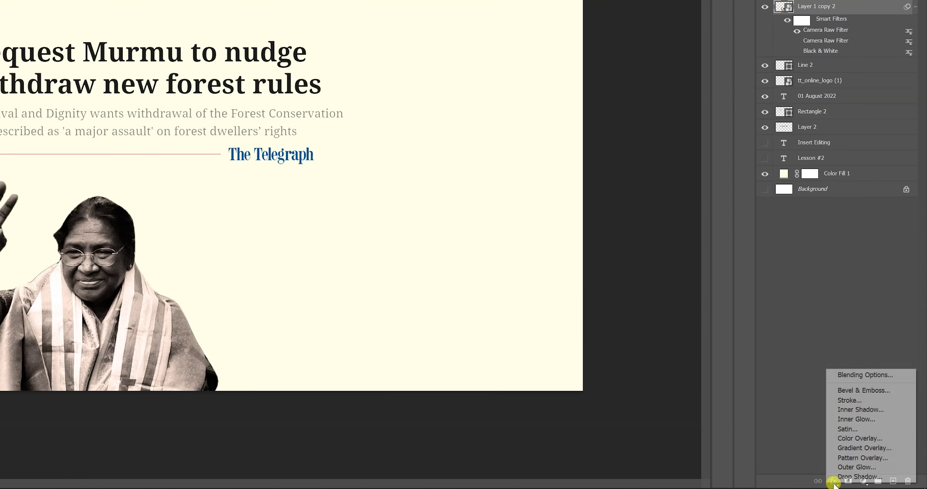
{"action": "left_click", "coordinate": [838, 440]}
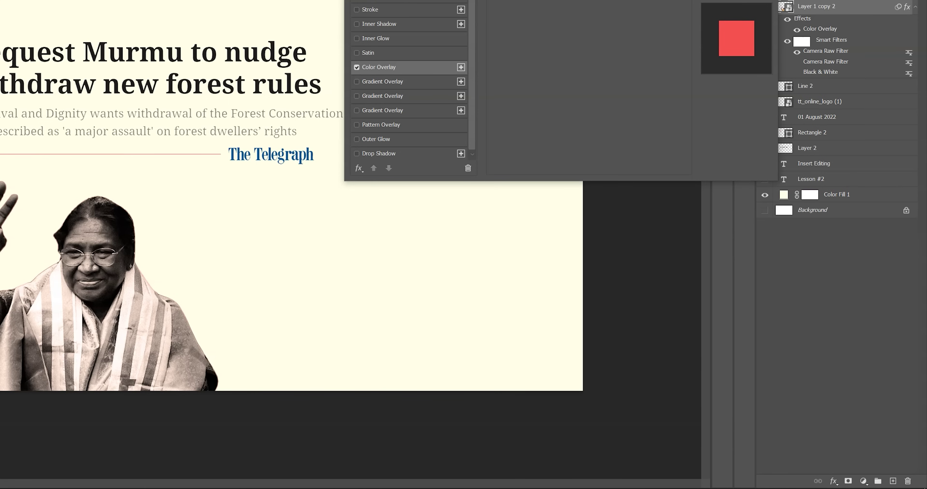
{"action": "key", "text": "Return"}
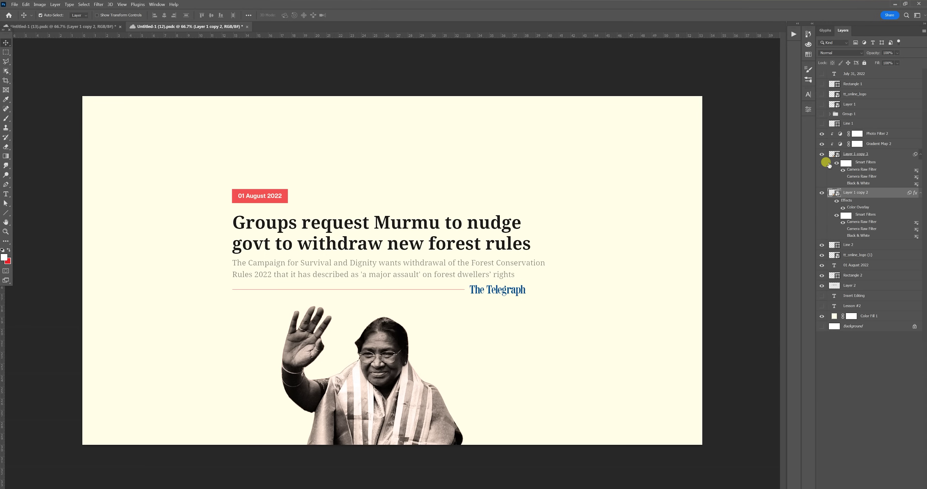
Step: Rotate the red portrait copy about 3.6° so it peeks out as an offset shape behind the toned portrait
{"action": "left_click", "coordinate": [822, 154]}
{"action": "left_click", "coordinate": [822, 155]}
{"action": "left_click", "coordinate": [860, 194]}
{"action": "key", "text": "ctrl+t"}
{"action": "left_click_drag", "start_coordinate": [497, 351], "coordinate": [502, 360]}
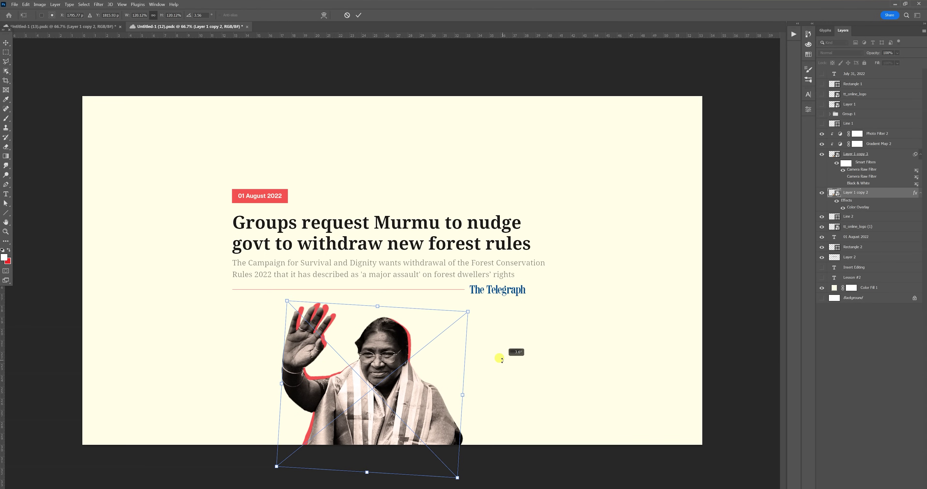
{"action": "key", "text": "Return"}
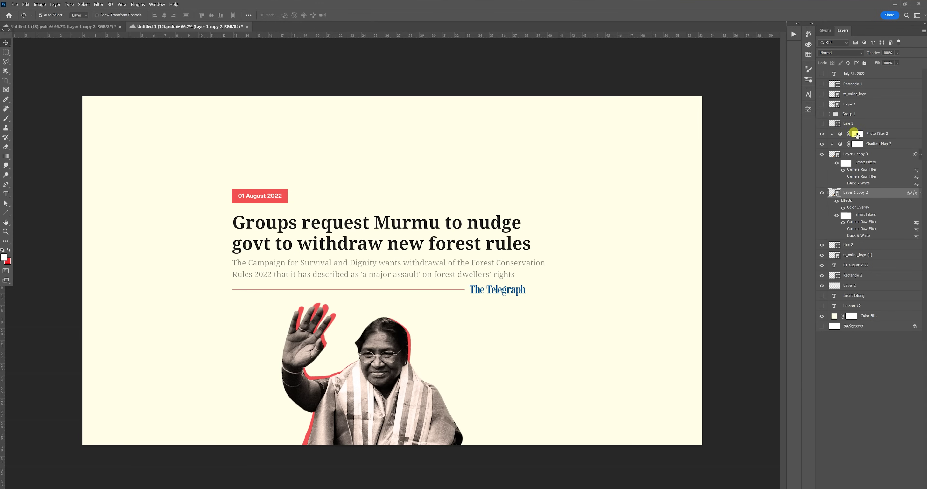
Step: Group both portrait copies with their Photo Filter and Gradient Map adjustments, and hide the group
{"action": "left_click", "coordinate": [874, 135]}
{"action": "left_click", "coordinate": [871, 193], "text": "shift"}
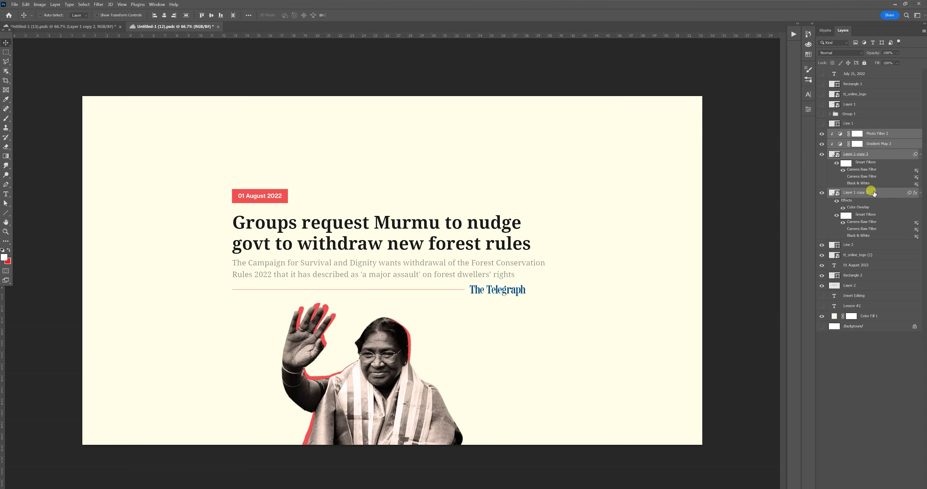
{"action": "key", "text": "ctrl+g"}
{"action": "left_click", "coordinate": [822, 133]}
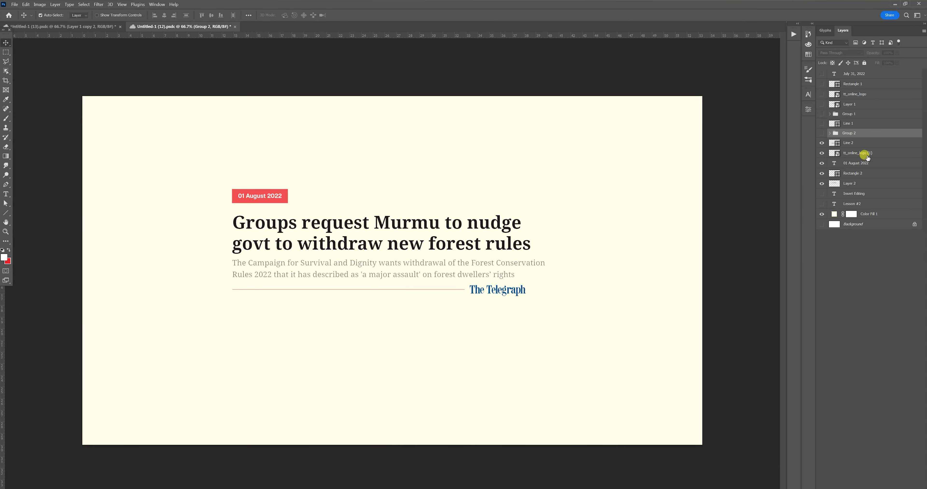
Step: Group the layers from Line 2 down to Layer 2 (divider, logo, date tag and headline), and toggle the group's visibility
{"action": "left_click", "coordinate": [860, 144]}
{"action": "left_click", "coordinate": [865, 183], "text": "shift"}
{"action": "key", "text": "ctrl+g"}
{"action": "left_click", "coordinate": [821, 142]}
{"action": "left_click", "coordinate": [821, 142]}
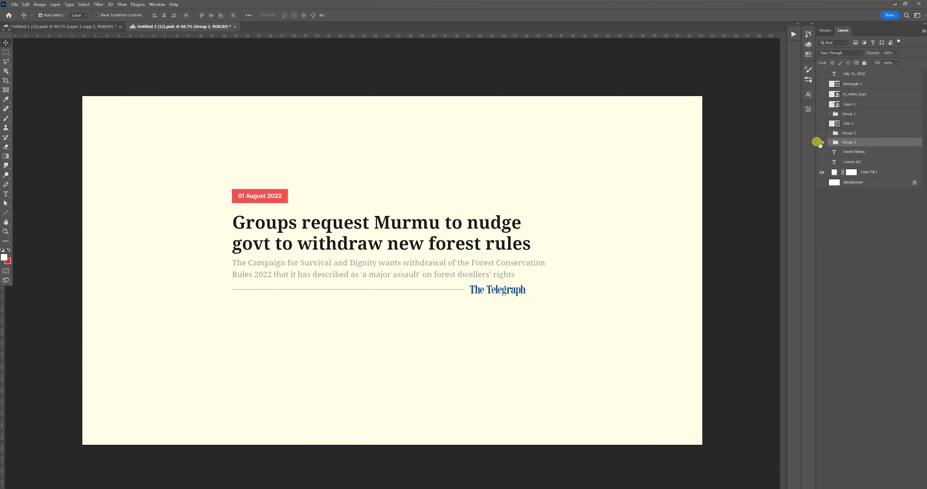
{"action": "left_click", "coordinate": [822, 142]}
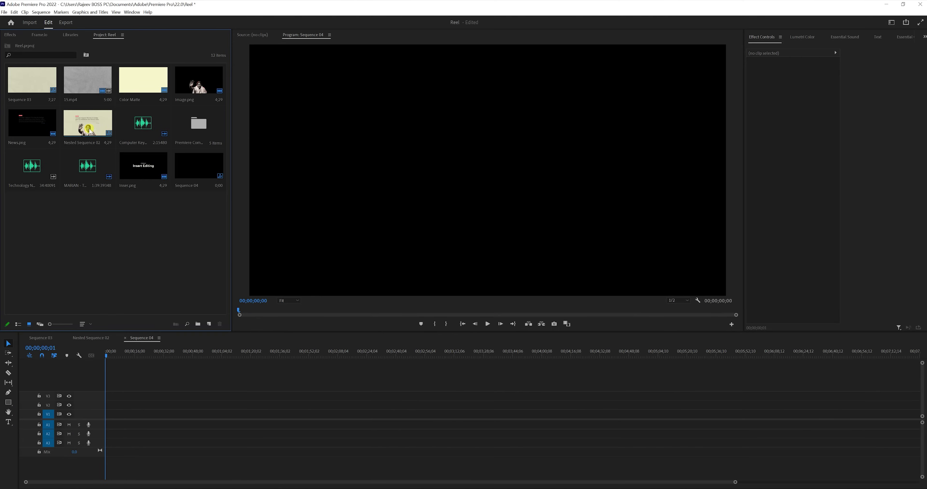
Step: In Premiere Pro, place the grey paper texture video at the start of Sequence 04, keep the existing sequence settings, and preview it
{"action": "left_click", "coordinate": [99, 80]}
{"action": "left_click_drag", "start_coordinate": [114, 393], "coordinate": [107, 419]}
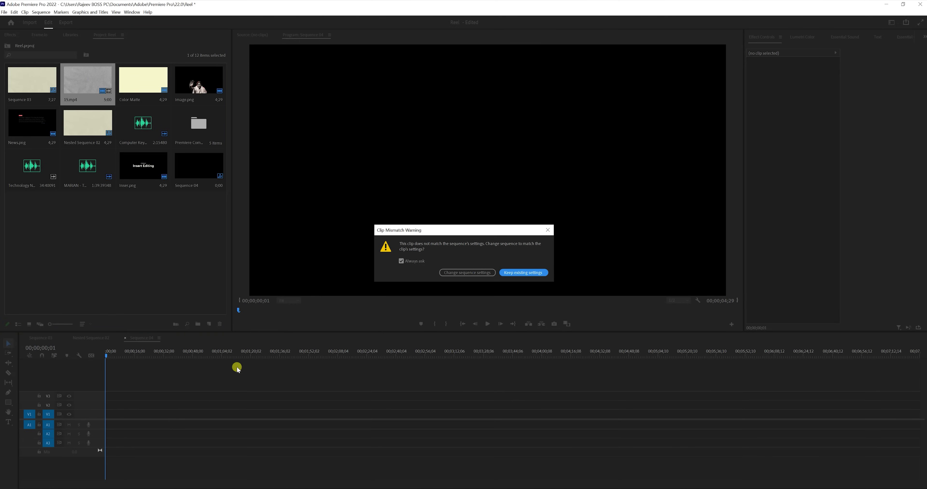
{"action": "left_click", "coordinate": [522, 273]}
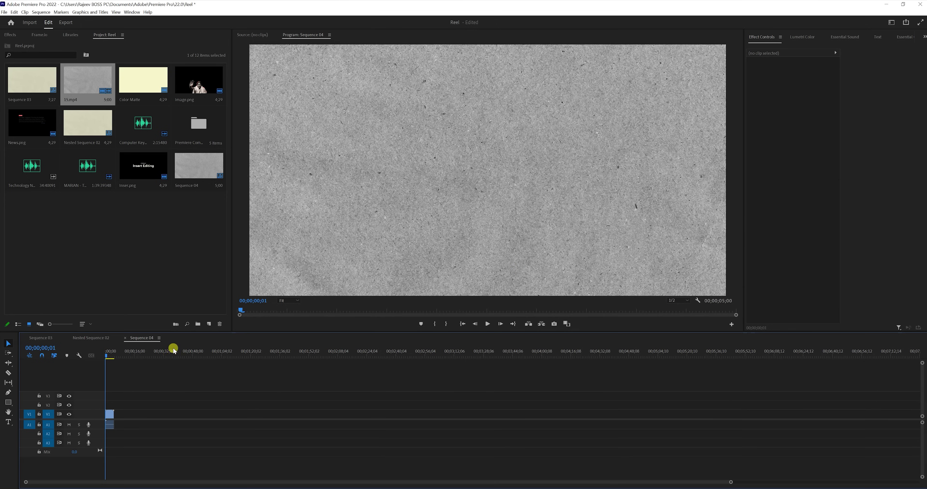
{"action": "key", "text": "space"}
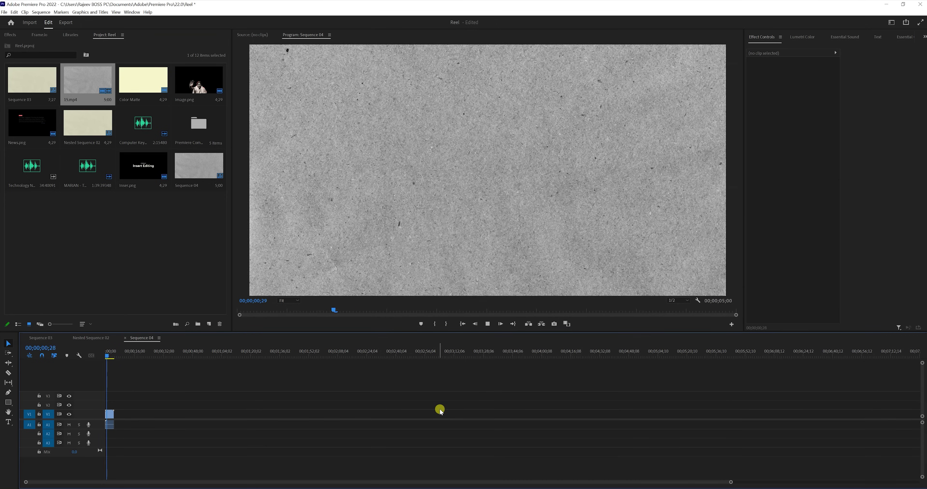
{"action": "left_click", "coordinate": [109, 415]}
{"action": "mouse_move", "coordinate": [108, 355]}
{"action": "left_mouse_down"}
{"action": "mouse_move", "coordinate": [99, 355]}
{"action": "mouse_move", "coordinate": [109, 357]}
{"action": "left_mouse_up"}
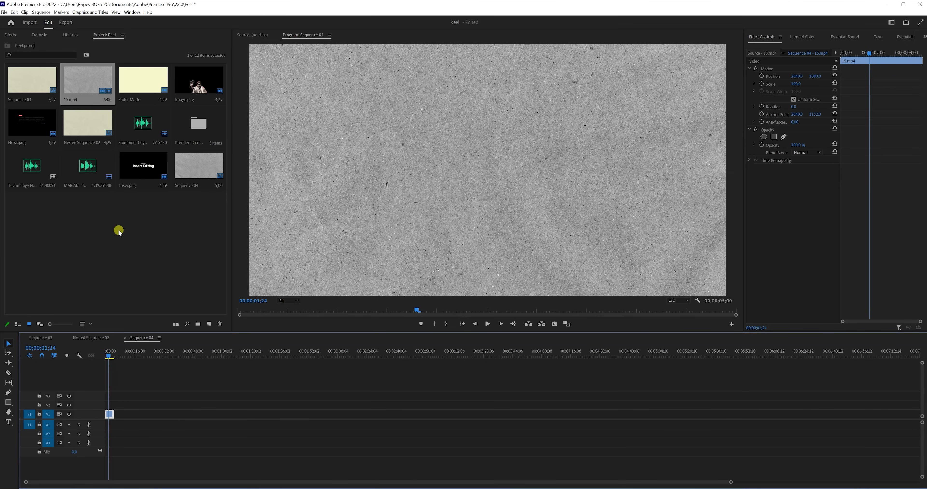
Step: Move the texture clip to V3, place the Color Matte beneath it on V1, and match the matte's length to the texture
{"action": "left_click", "coordinate": [92, 127]}
{"action": "left_click_drag", "start_coordinate": [155, 92], "coordinate": [155, 414]}
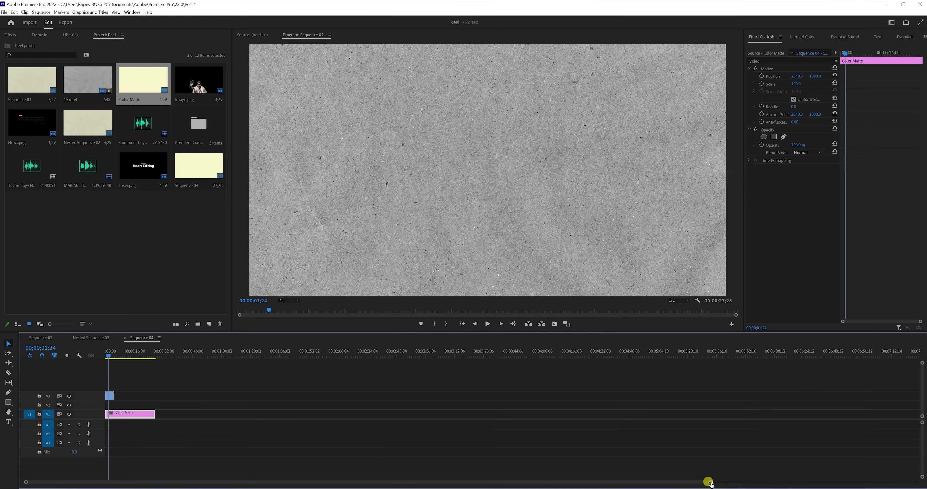
{"action": "key", "text": "ctrl+z"}
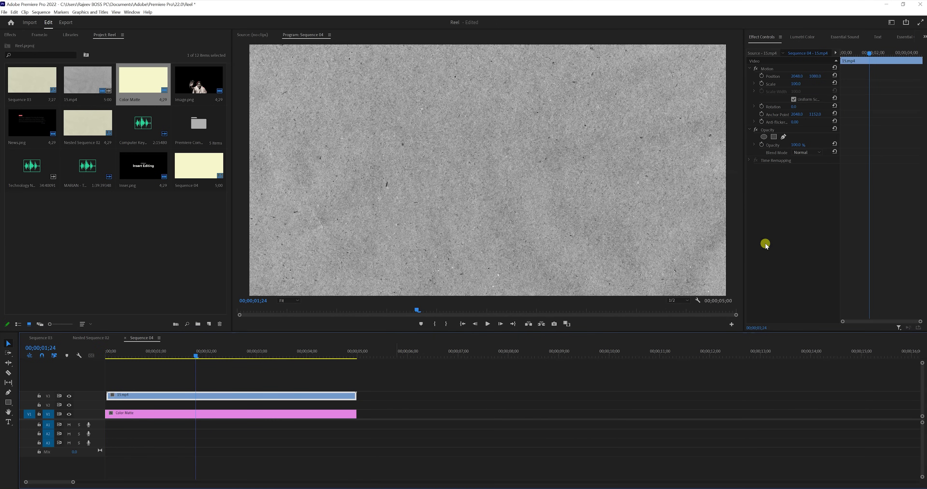
Step: Set the texture clip's opacity to 67% and align its start with the beginning of the sequence
{"action": "left_click_drag", "start_coordinate": [801, 145], "coordinate": [792, 145]}
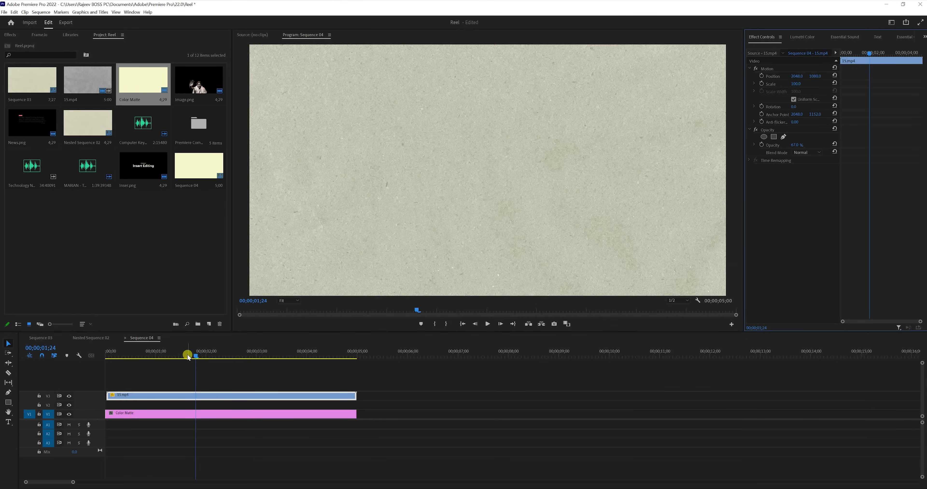
{"action": "left_click_drag", "start_coordinate": [193, 355], "coordinate": [97, 357]}
{"action": "key", "text": "space"}
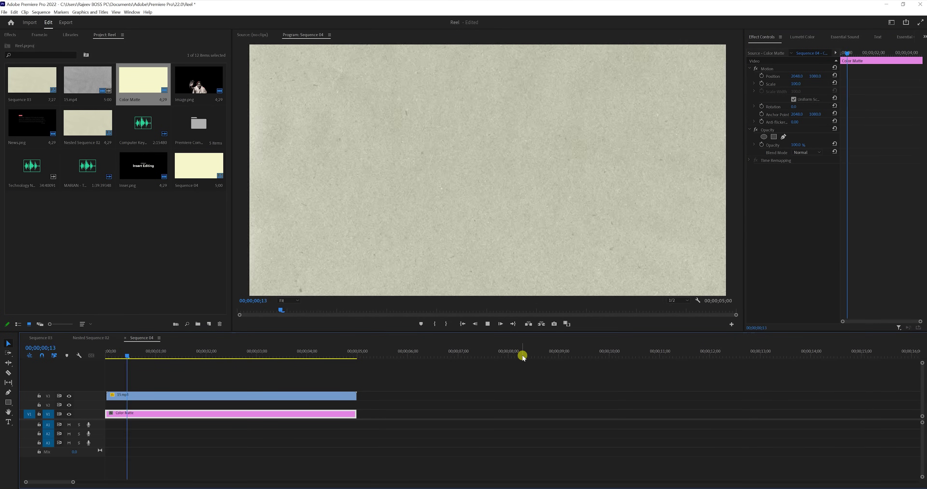
{"action": "left_click_drag", "start_coordinate": [300, 394], "coordinate": [294, 398]}
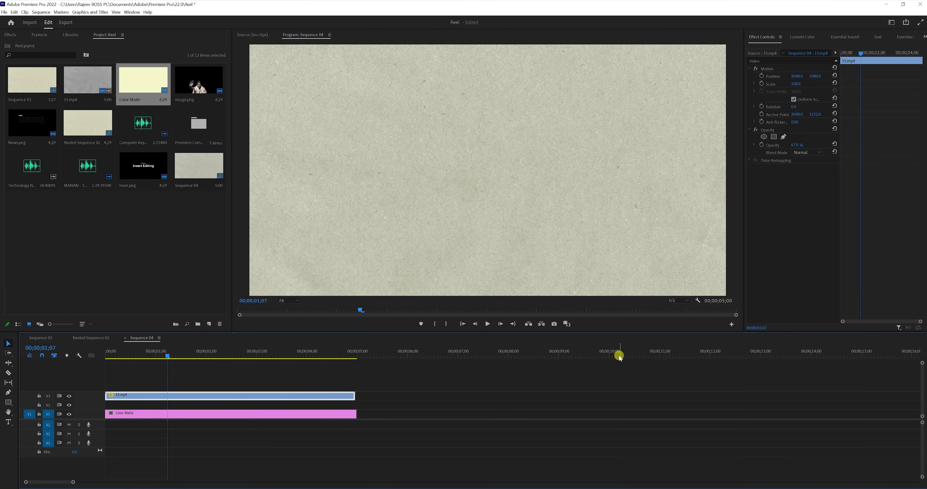
Step: Fine-tune the texture clip's opacity and play the sequence from the start to check the background
{"action": "left_click", "coordinate": [797, 144]}
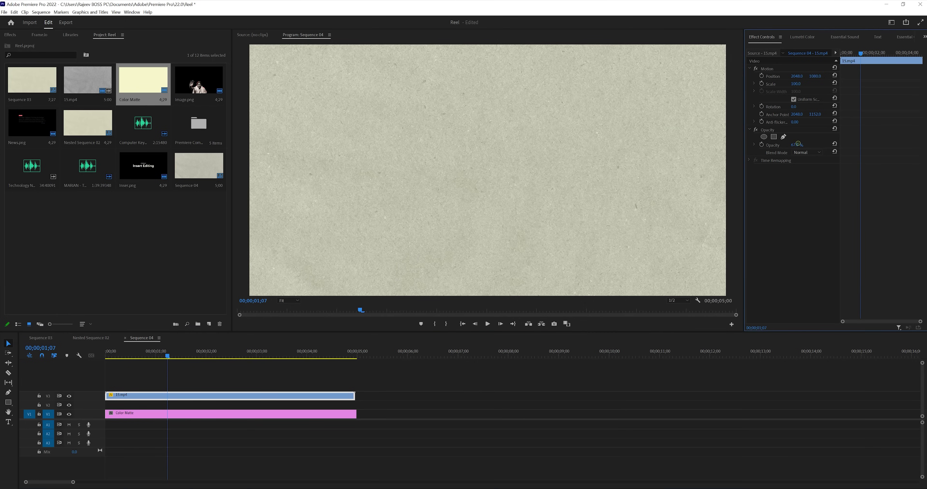
{"action": "left_click_drag", "start_coordinate": [797, 144], "coordinate": [765, 205]}
{"action": "left_click_drag", "start_coordinate": [159, 355], "coordinate": [83, 357]}
{"action": "key", "text": "space"}
{"action": "key", "text": "space"}
Step: Try a peach color for the Color Matte, and undo the color change
{"action": "double_click", "coordinate": [311, 415]}
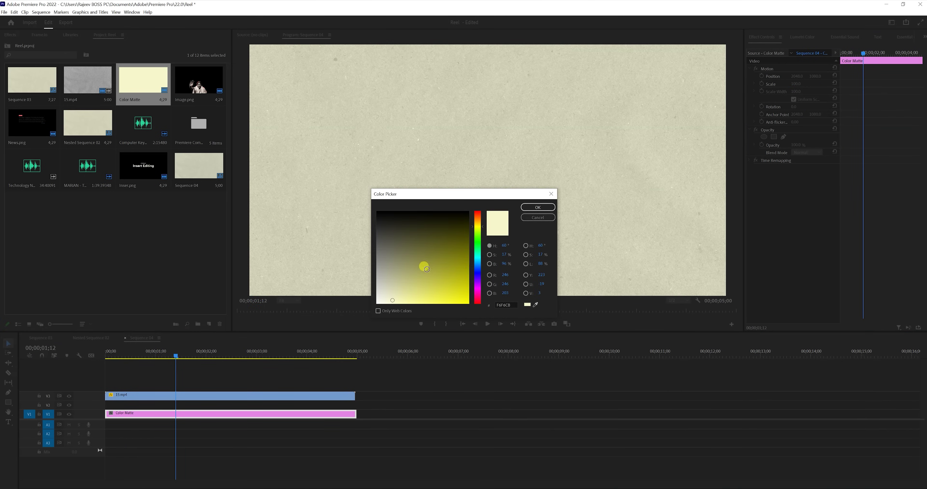
{"action": "left_click_drag", "start_coordinate": [476, 220], "coordinate": [476, 218]}
{"action": "left_click_drag", "start_coordinate": [416, 288], "coordinate": [404, 303]}
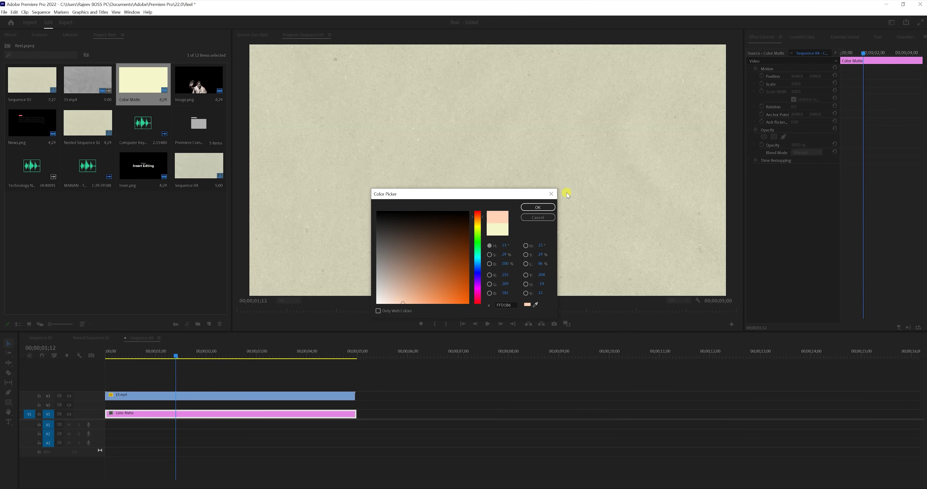
{"action": "left_click", "coordinate": [547, 208]}
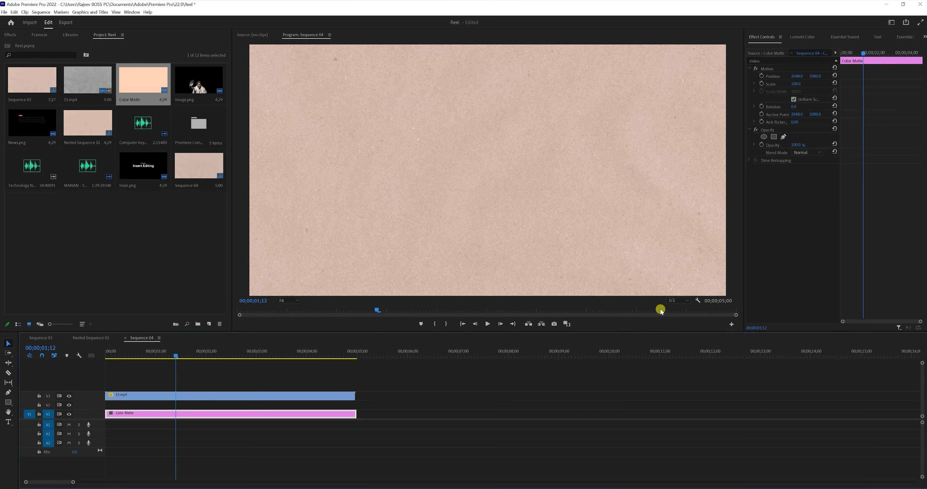
{"action": "key", "text": "ctrl+z"}
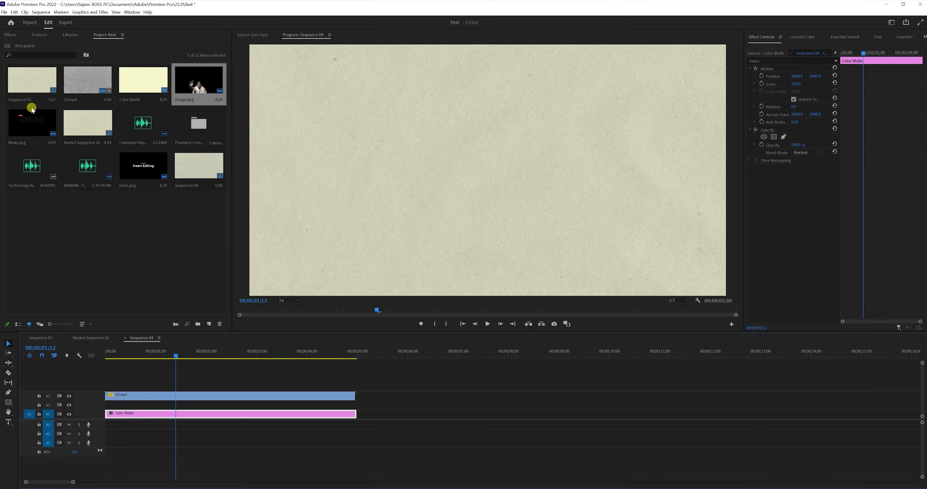
Step: Place News.png at the start of the sequence on V4, above the paper texture clip
{"action": "left_click_drag", "start_coordinate": [33, 126], "coordinate": [108, 382]}
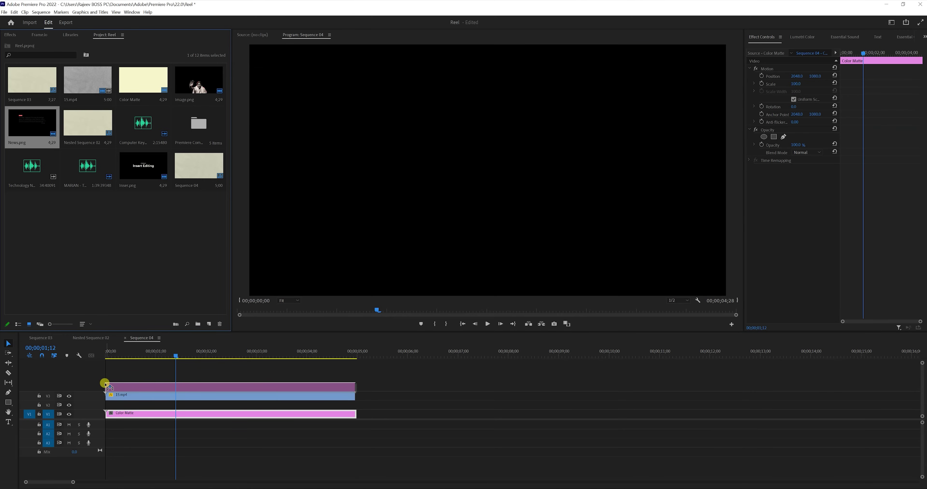
{"action": "left_click", "coordinate": [274, 366]}
{"action": "left_click", "coordinate": [304, 387]}
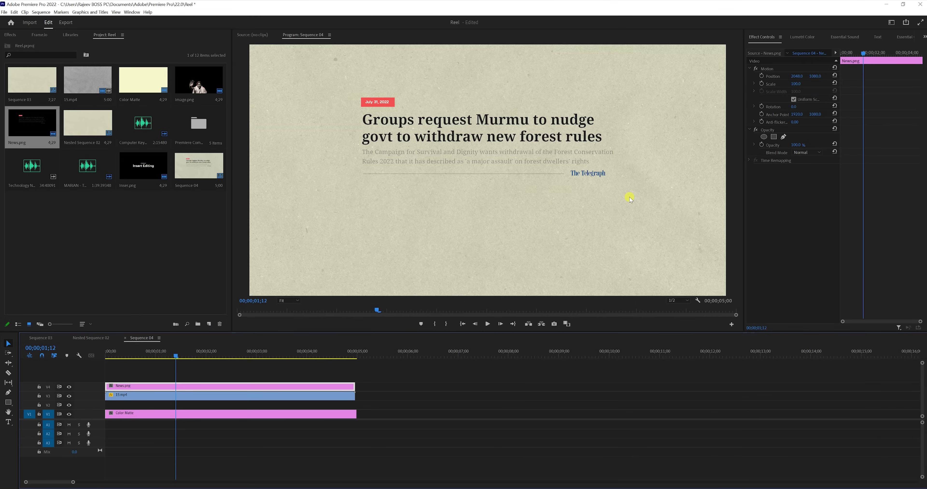
Step: Draw a rectangle over the headline words "withdraw new forest rules" and fill it with yellow FFF51C
{"action": "left_click", "coordinate": [9, 403]}
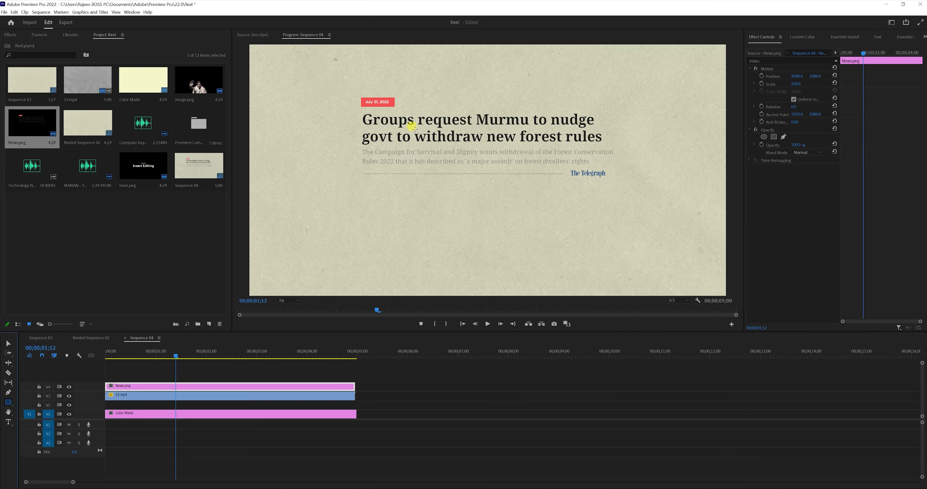
{"action": "mouse_move", "coordinate": [413, 127]}
{"action": "left_mouse_down"}
{"action": "mouse_move", "coordinate": [433, 144]}
{"action": "mouse_move", "coordinate": [609, 146]}
{"action": "left_mouse_up"}
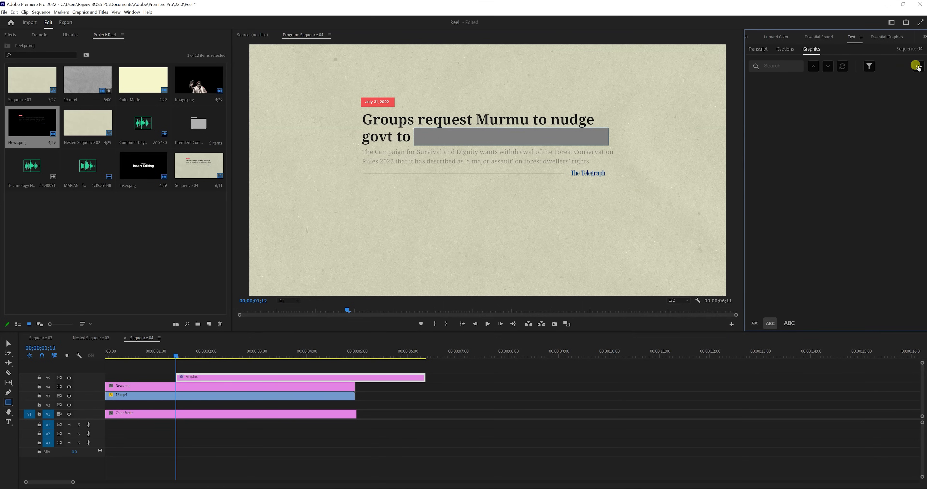
{"action": "left_click", "coordinate": [890, 39]}
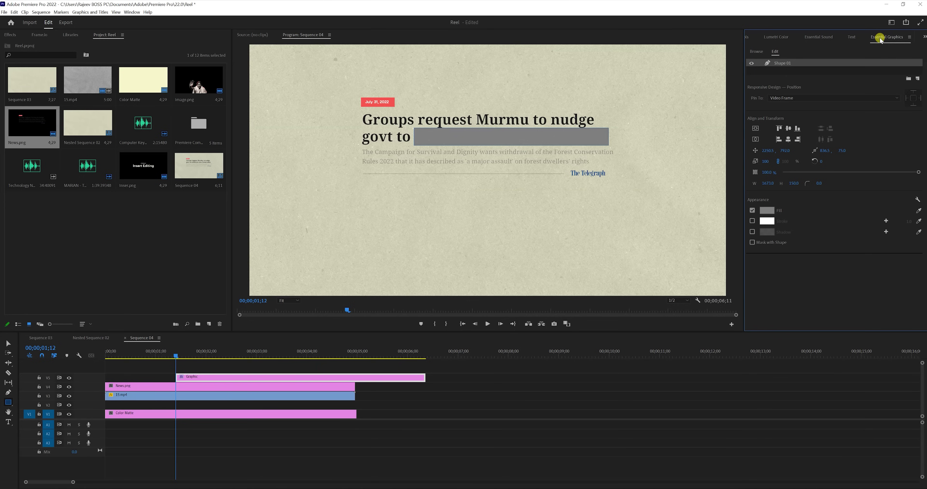
{"action": "double_click", "coordinate": [802, 63]}
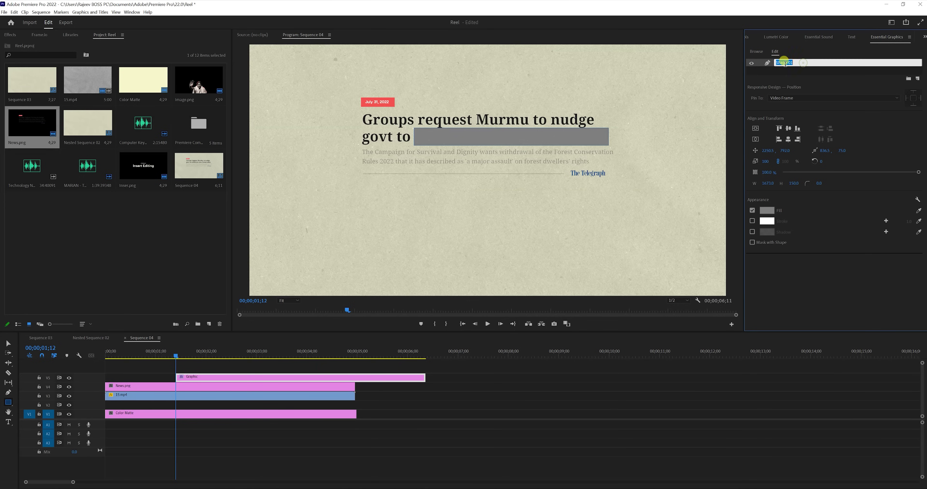
{"action": "double_click", "coordinate": [768, 64]}
{"action": "left_click", "coordinate": [766, 63]}
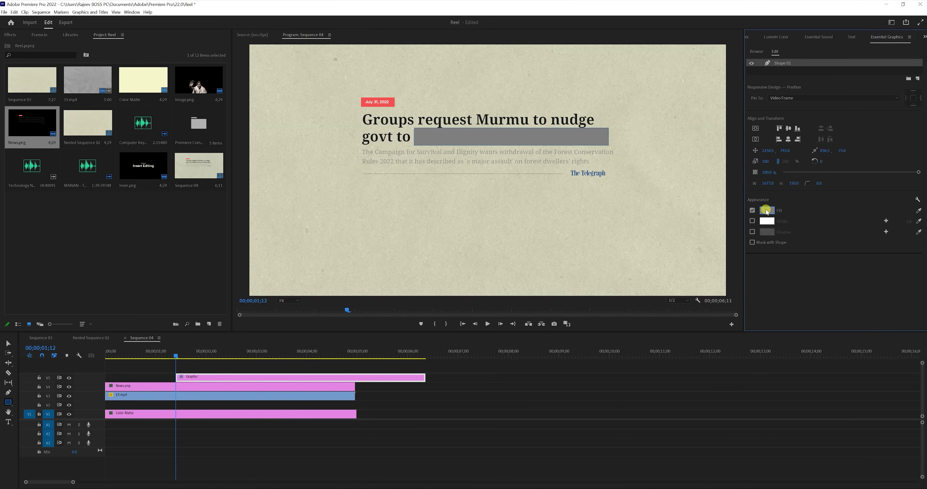
{"action": "left_click", "coordinate": [767, 211]}
{"action": "left_click", "coordinate": [478, 231]}
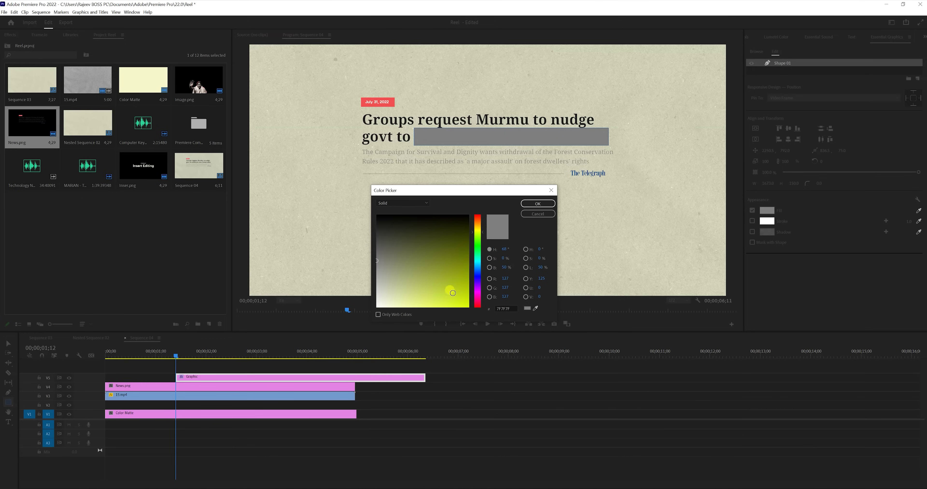
{"action": "left_click", "coordinate": [459, 306]}
{"action": "left_click_drag", "start_coordinate": [484, 237], "coordinate": [481, 231]}
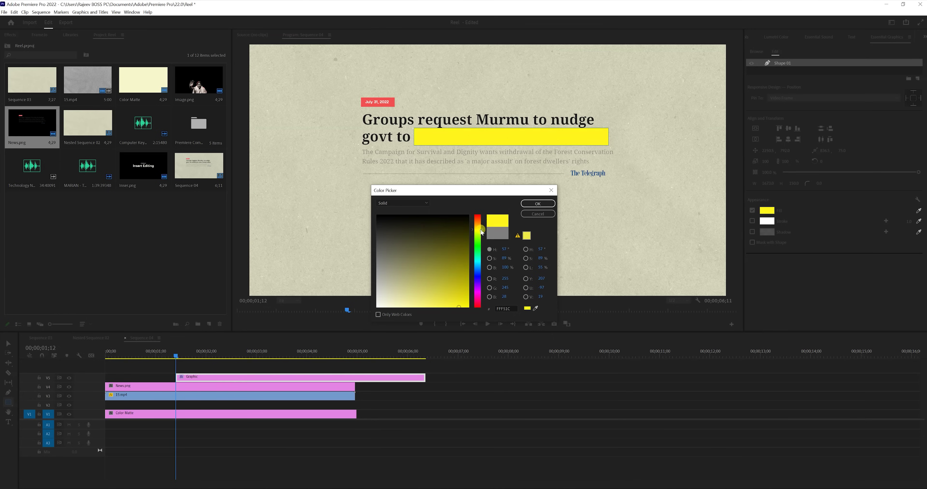
{"action": "left_click", "coordinate": [538, 203]}
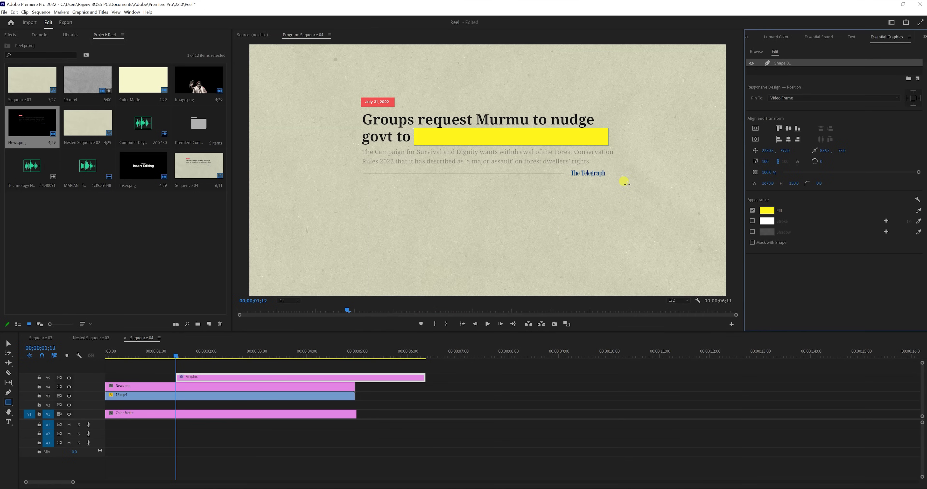
Step: Move News.png to V6 above the yellow rectangle graphic, and trim the graphic to end with News.png
{"action": "left_click_drag", "start_coordinate": [215, 390], "coordinate": [227, 371]}
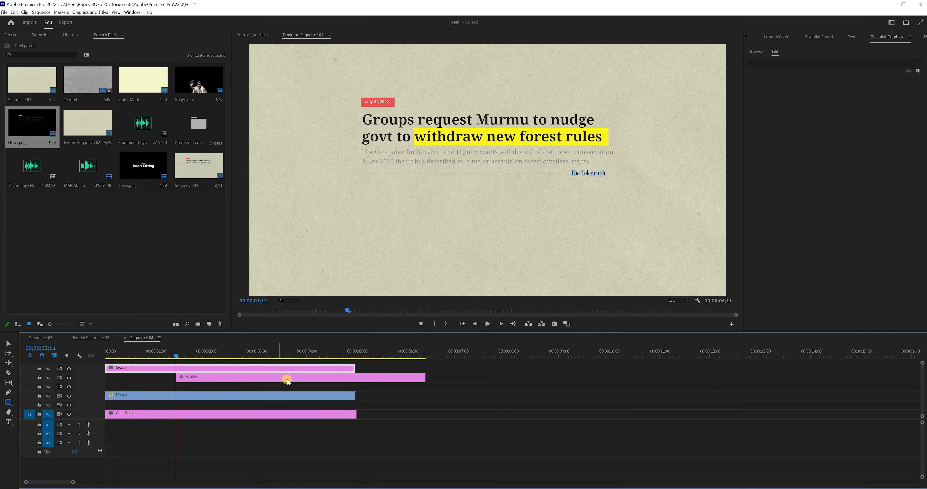
{"action": "left_click_drag", "start_coordinate": [422, 377], "coordinate": [353, 366]}
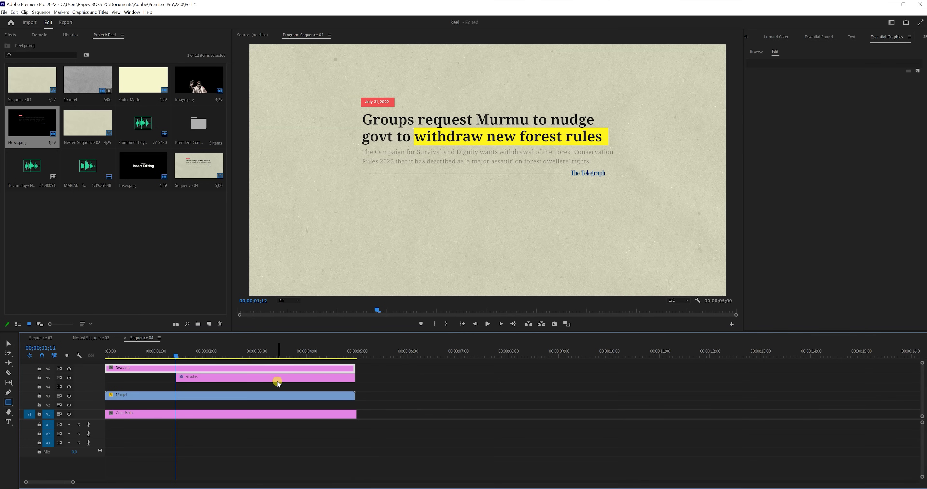
Step: Turn off uniform scaling in the motion settings of the yellow rectangle graphic on V5
{"action": "mouse_move", "coordinate": [182, 352]}
{"action": "left_mouse_down"}
{"action": "mouse_move", "coordinate": [234, 346]}
{"action": "mouse_move", "coordinate": [196, 348]}
{"action": "left_mouse_up"}
{"action": "left_click", "coordinate": [220, 377]}
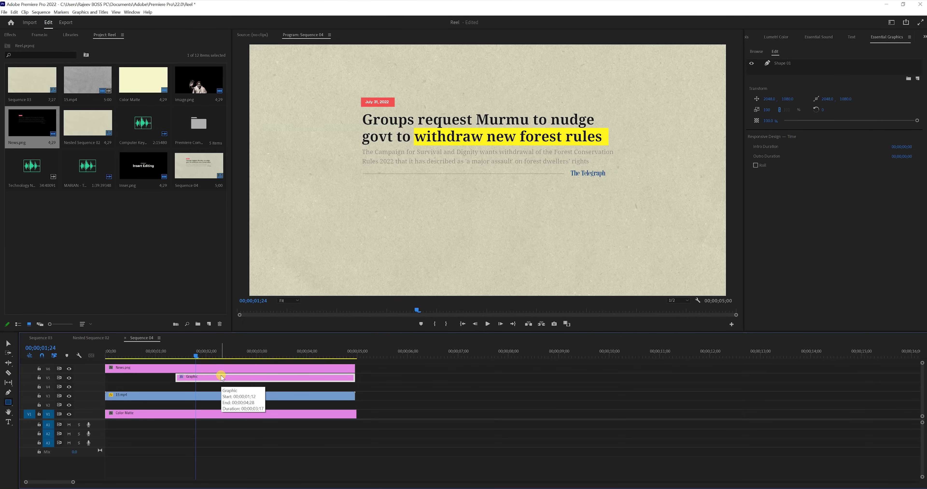
{"action": "left_click", "coordinate": [221, 377]}
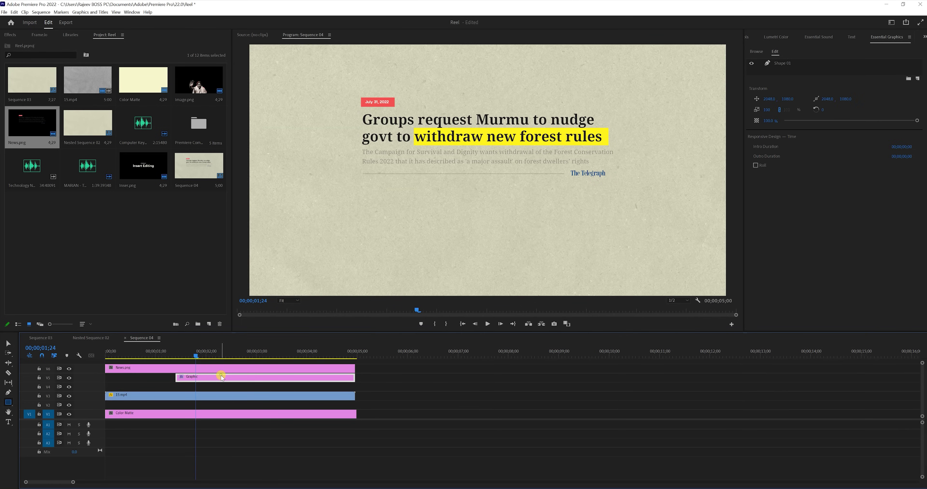
{"action": "left_click", "coordinate": [751, 37]}
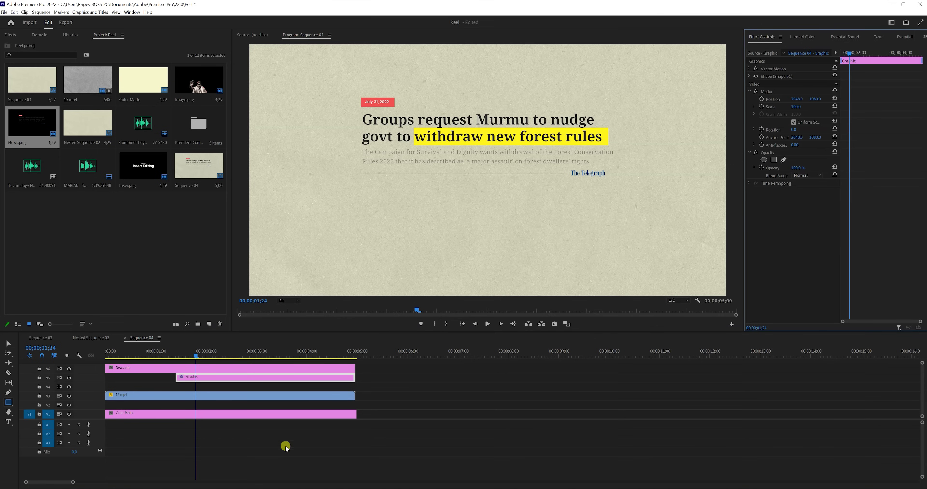
{"action": "left_click", "coordinate": [290, 387]}
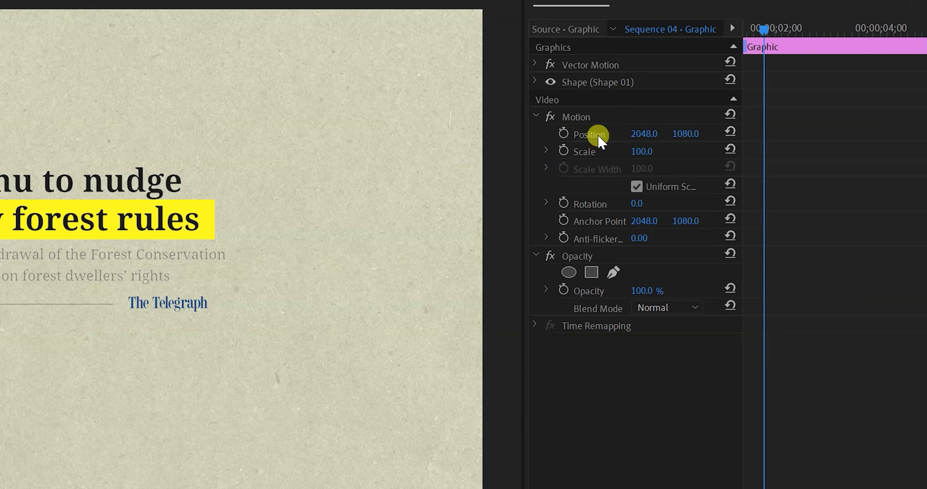
{"action": "left_click", "coordinate": [592, 151]}
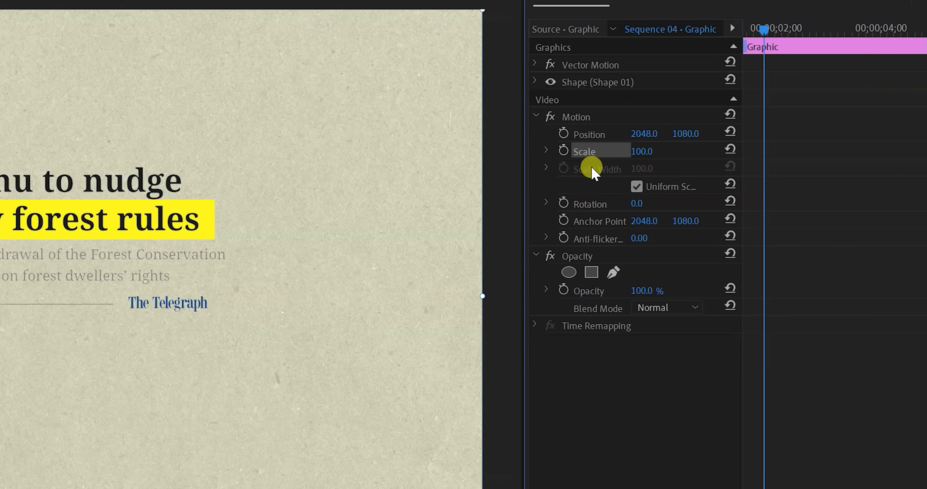
{"action": "left_click", "coordinate": [636, 188]}
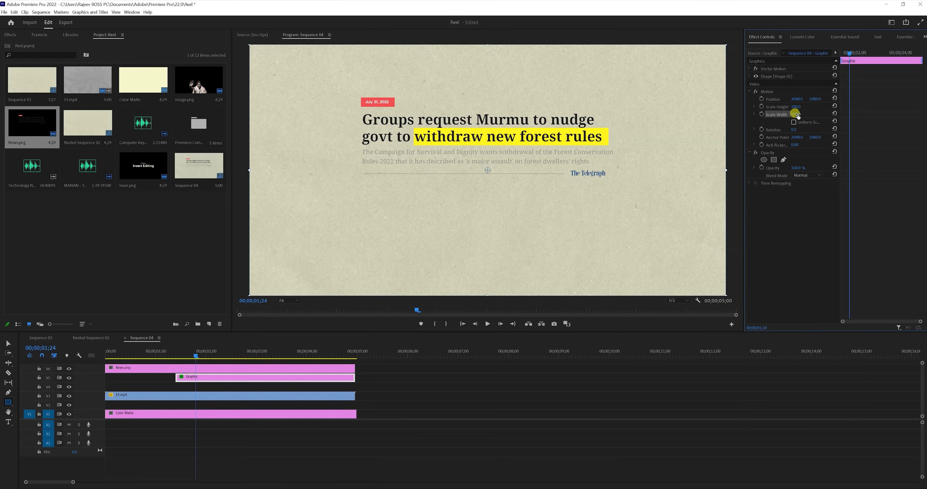
Step: Move the yellow graphic's anchor point to the start of the highlight, test narrowing its scale width, and undo the test
{"action": "mouse_move", "coordinate": [798, 114]}
{"action": "left_mouse_down"}
{"action": "mouse_move", "coordinate": [777, 114]}
{"action": "mouse_move", "coordinate": [796, 114]}
{"action": "left_mouse_up"}
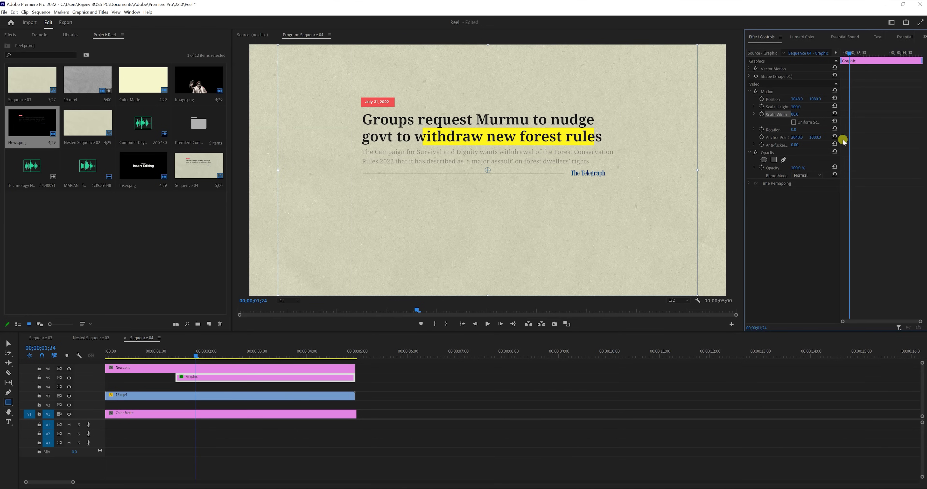
{"action": "left_click", "coordinate": [773, 93]}
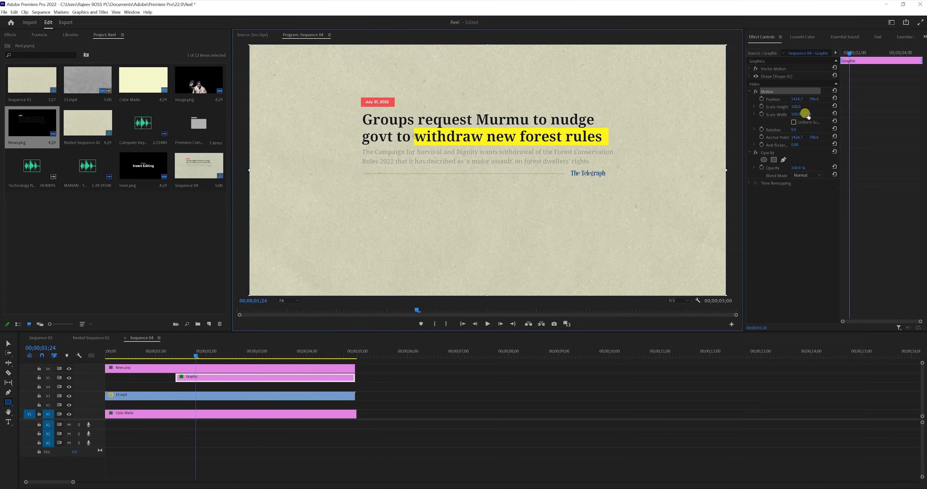
{"action": "mouse_move", "coordinate": [797, 115]}
{"action": "left_mouse_down"}
{"action": "mouse_move", "coordinate": [763, 114]}
{"action": "mouse_move", "coordinate": [785, 114]}
{"action": "left_mouse_up"}
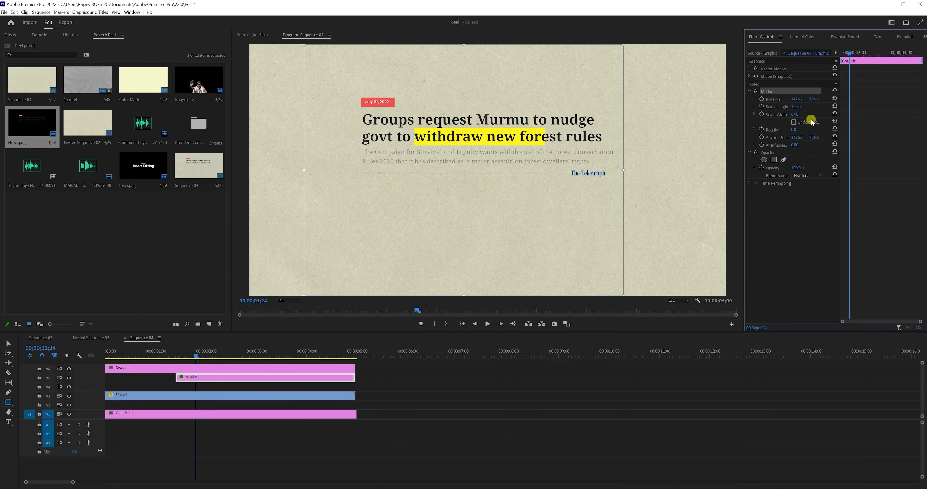
{"action": "key", "text": "ctrl+z"}
Step: Set the yellow graphic's Scale Width to 0 at 00;00;01;13 and start keyframing it there
{"action": "left_click", "coordinate": [179, 354]}
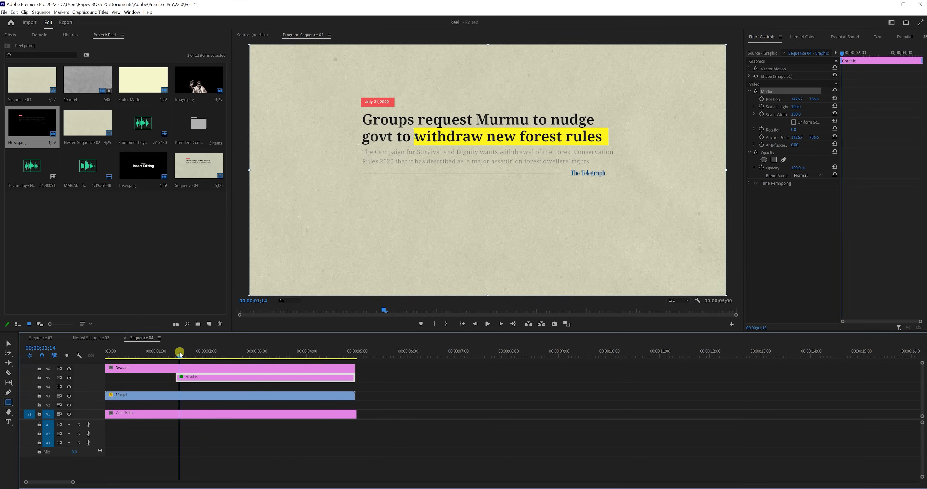
{"action": "left_click", "coordinate": [798, 113]}
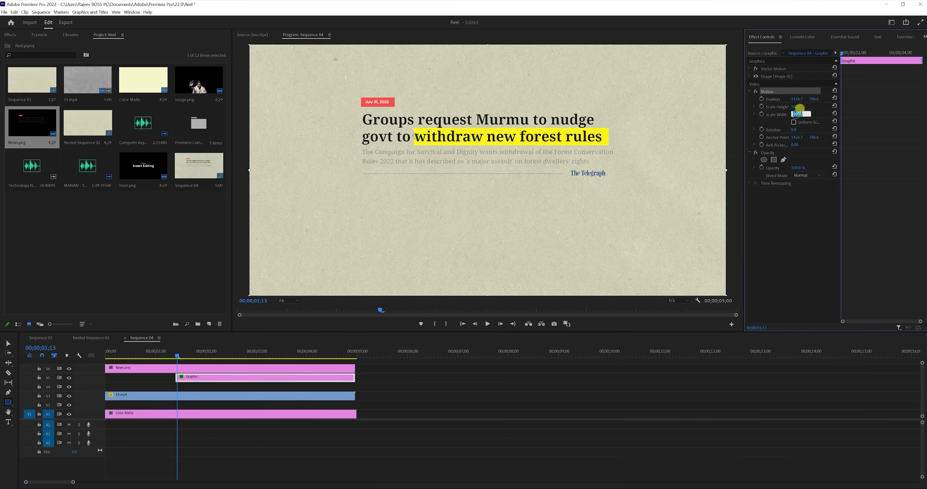
{"action": "key", "text": "Return"}
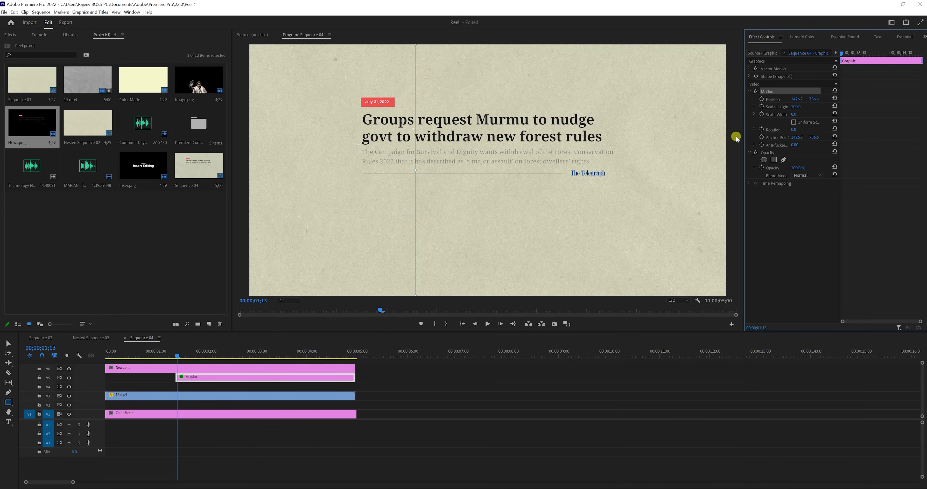
{"action": "left_click", "coordinate": [762, 113]}
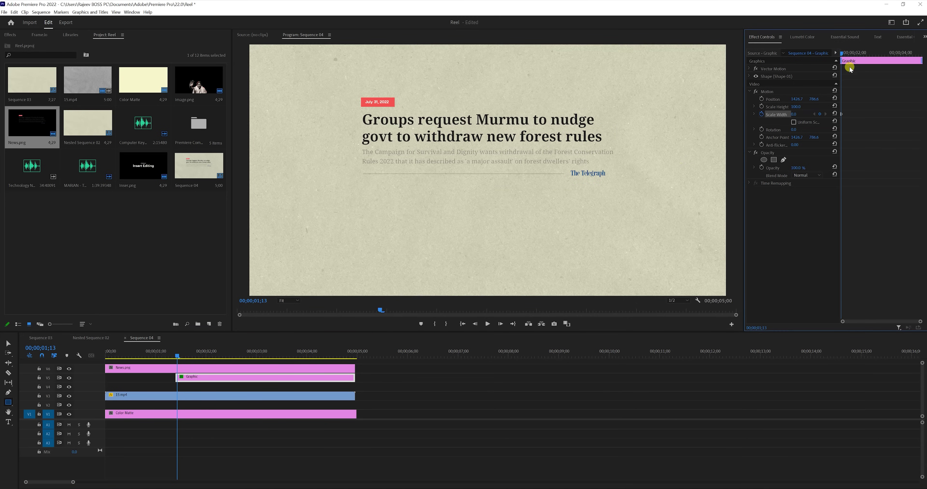
Step: Keyframe the yellow graphic's Scale Width at 100 at 00;00;02;14 and preview the highlight animation
{"action": "left_click_drag", "start_coordinate": [846, 54], "coordinate": [858, 71]}
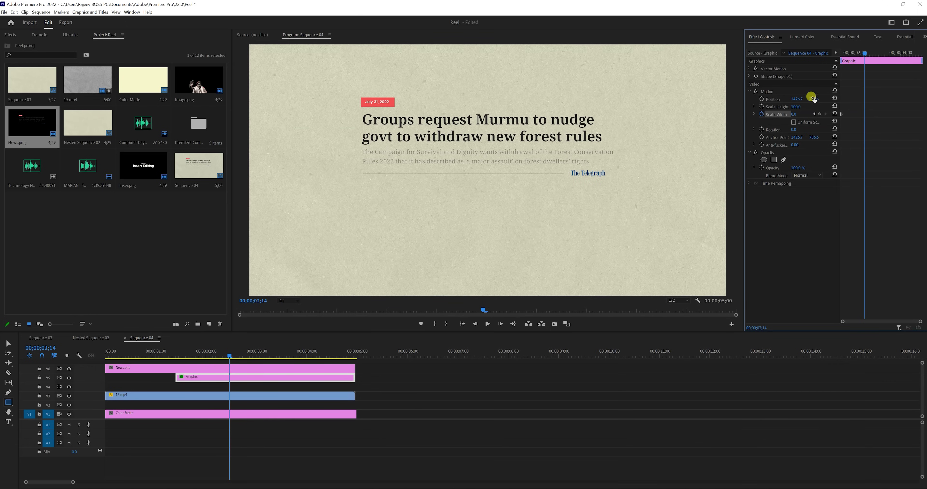
{"action": "left_click", "coordinate": [801, 113]}
{"action": "type", "text": "100"}
{"action": "key", "text": "Return"}
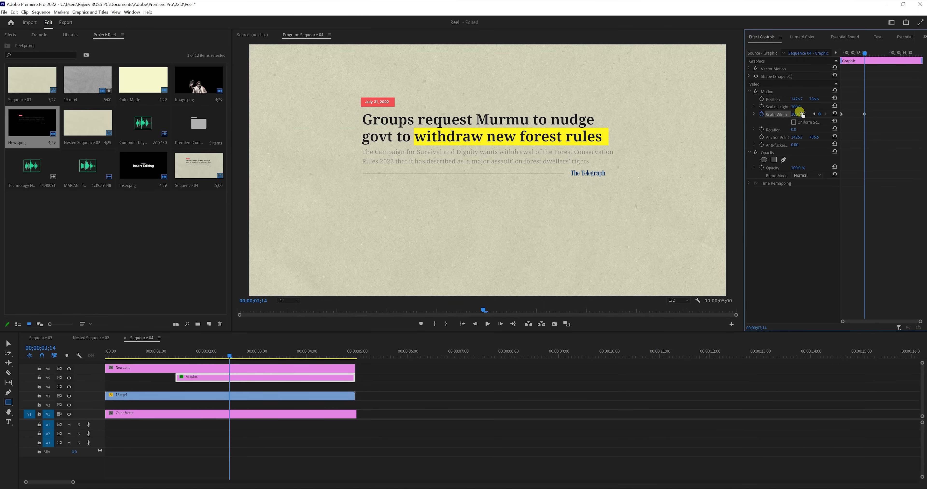
{"action": "left_click", "coordinate": [211, 353]}
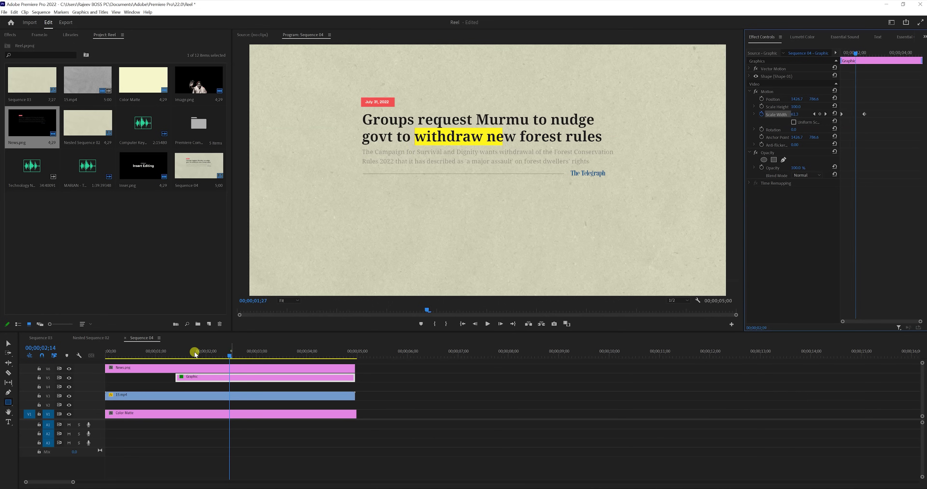
{"action": "key", "text": "space"}
{"action": "key", "text": "space"}
Step: Apply Ease In to the graphic's ending Scale Width keyframe and Ease Out to its starting one
{"action": "left_click", "coordinate": [326, 376]}
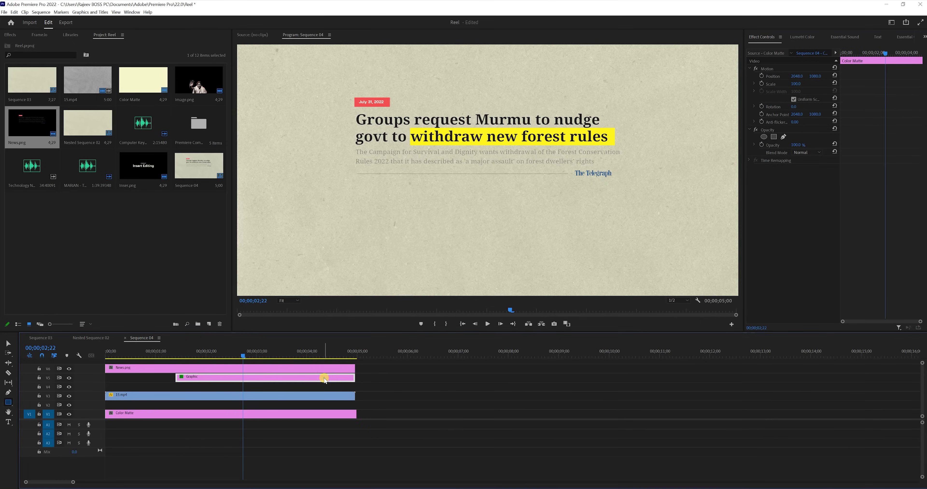
{"action": "right_click", "coordinate": [867, 114]}
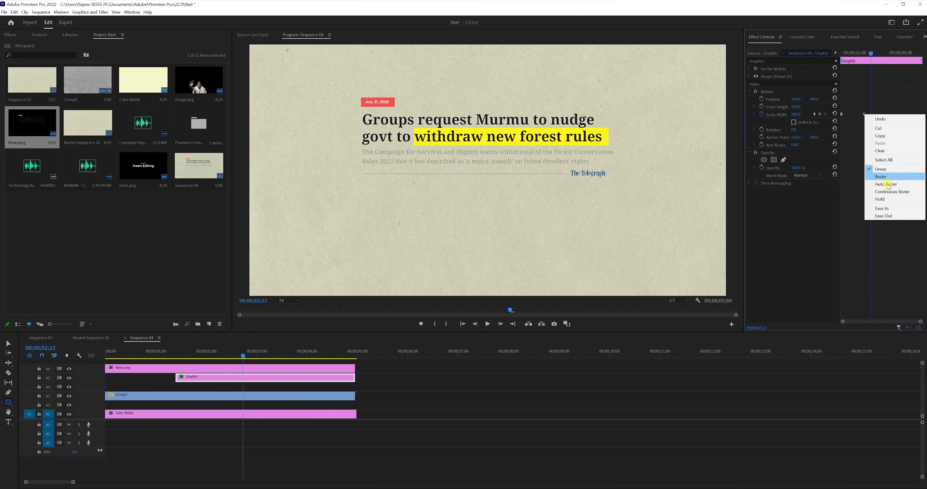
{"action": "left_click", "coordinate": [889, 211]}
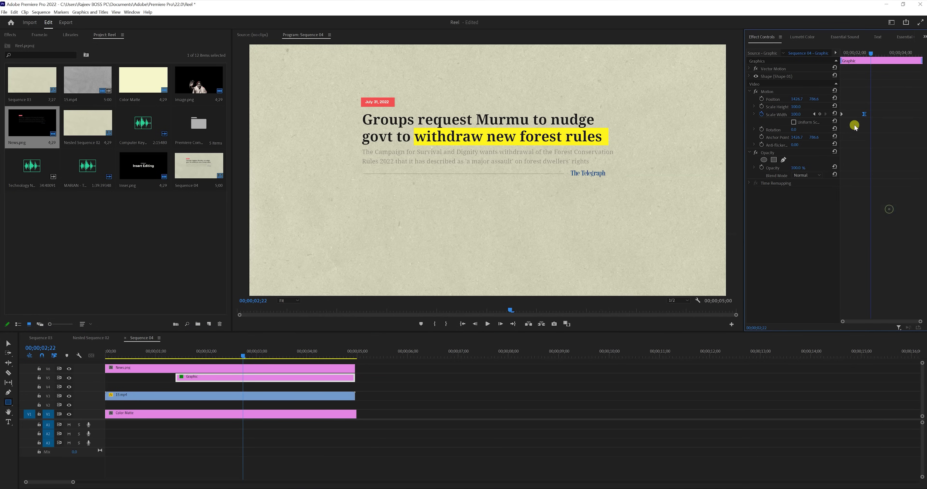
{"action": "right_click", "coordinate": [843, 115]}
{"action": "left_click", "coordinate": [886, 217]}
Step: Shorten the highlight animation by bringing the ending Scale Width keyframe closer to the first, and play it back
{"action": "left_click", "coordinate": [841, 53]}
{"action": "key", "text": "space"}
{"action": "key", "text": "space"}
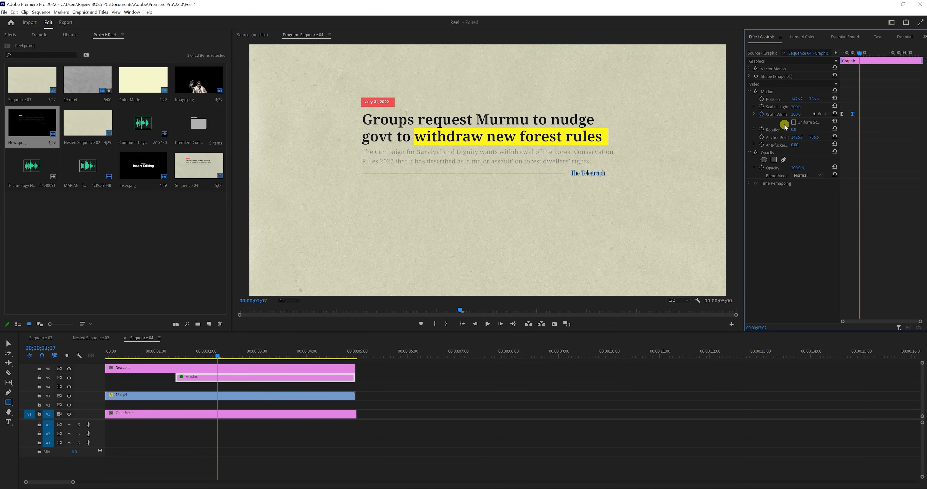
Step: Adjust the Scale Width velocity curve so the highlight starts slower and peaks more sharply, and preview the animation
{"action": "left_click", "coordinate": [755, 114]}
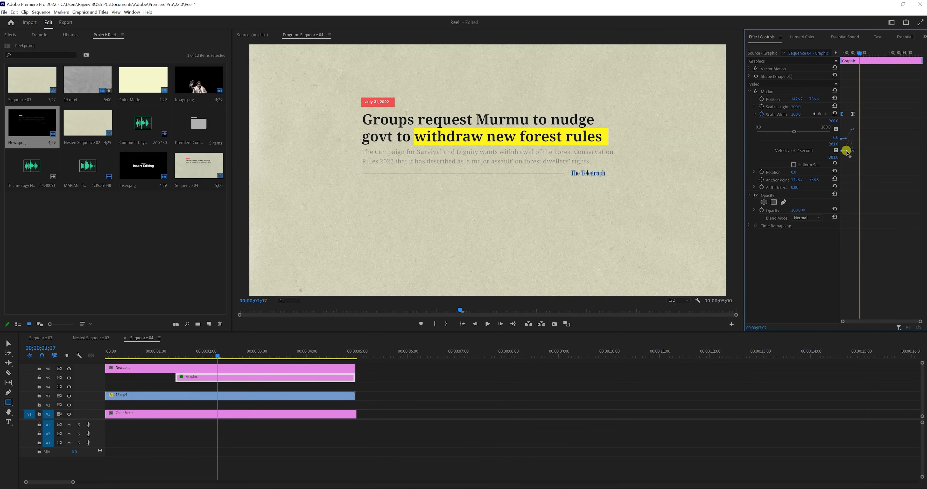
{"action": "left_click_drag", "start_coordinate": [919, 323], "coordinate": [896, 321]}
{"action": "key", "text": "Up"}
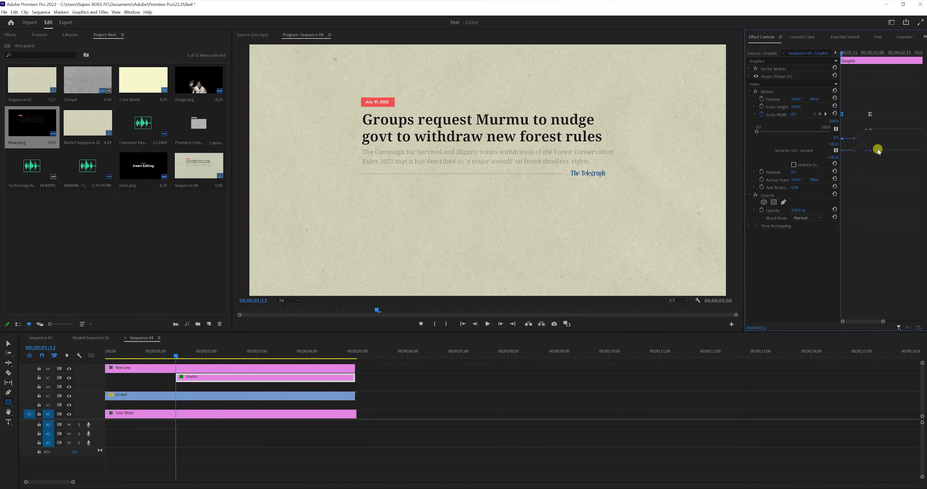
{"action": "left_click", "coordinate": [571, 385]}
{"action": "key", "text": "space"}
{"action": "left_click_drag", "start_coordinate": [230, 351], "coordinate": [171, 353]}
{"action": "key", "text": "space"}
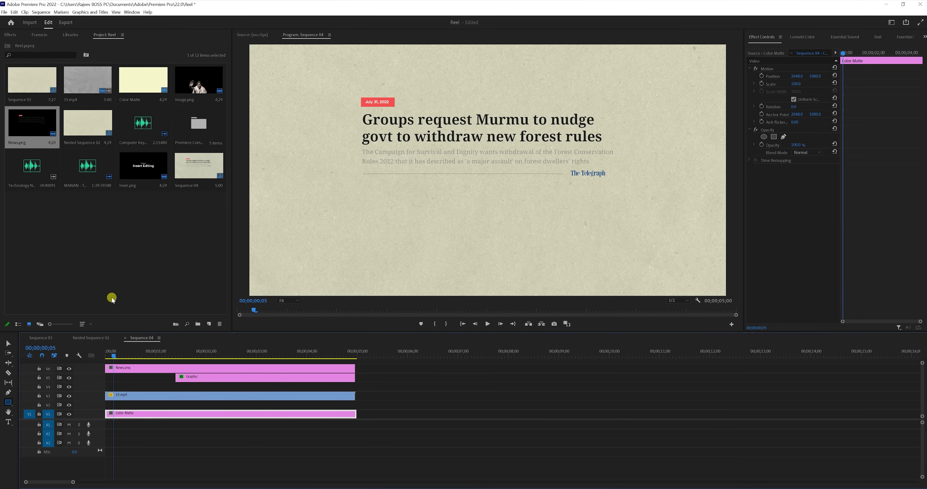
Step: Find the Flicker_IN preset and apply it to the News.png clip on V6
{"action": "left_click_drag", "start_coordinate": [132, 354], "coordinate": [106, 354]}
{"action": "left_click", "coordinate": [116, 370]}
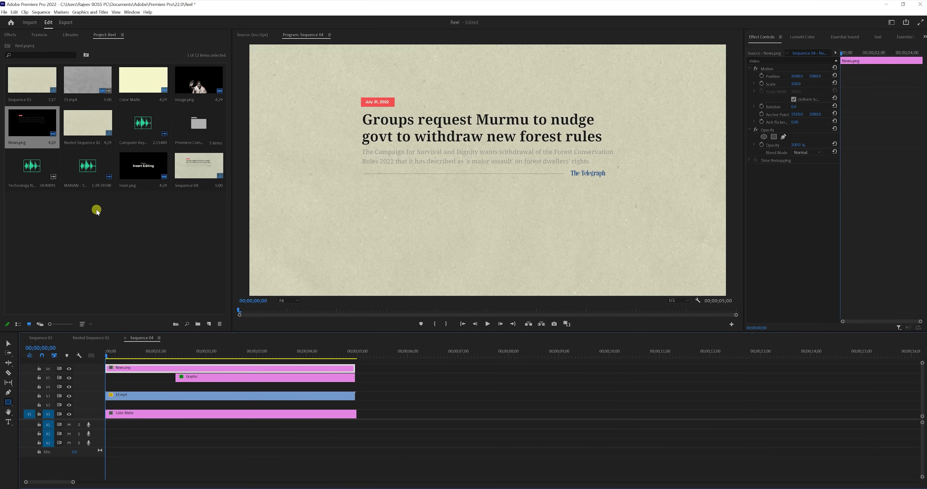
{"action": "left_click", "coordinate": [11, 35]}
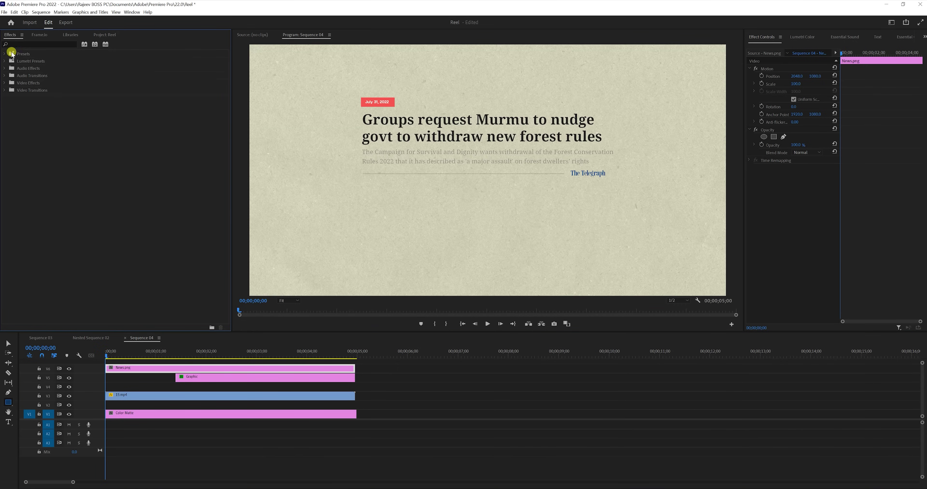
{"action": "left_click", "coordinate": [20, 42]}
{"action": "type", "text": "fli"}
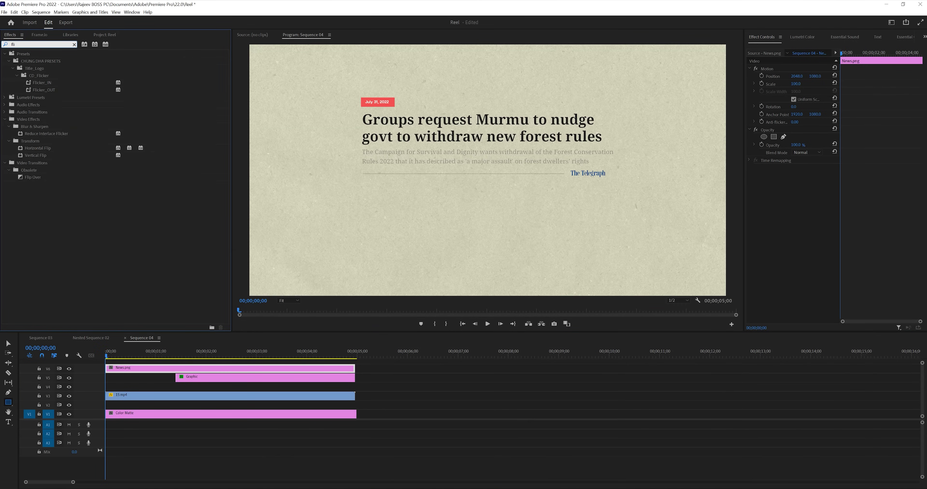
{"action": "left_click_drag", "start_coordinate": [46, 86], "coordinate": [140, 367]}
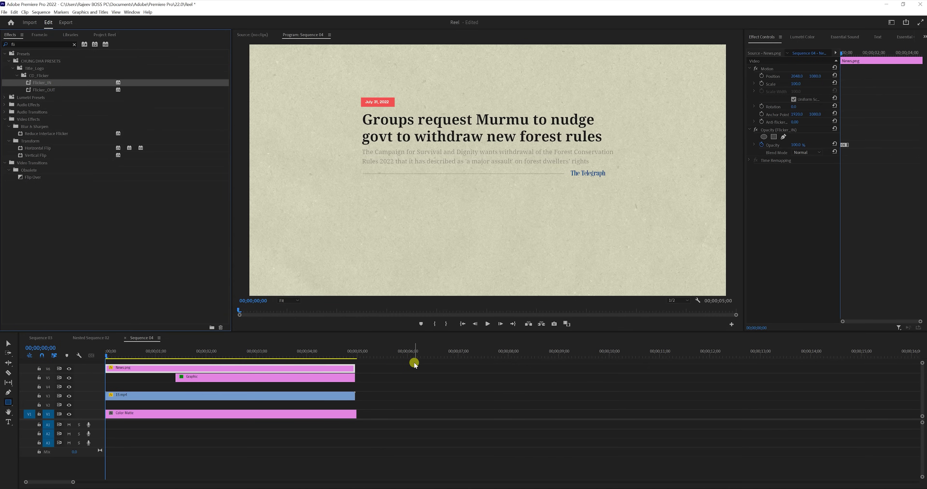
Step: Play the sequence from the start to review the headline's flicker-in and the yellow highlight animation
{"action": "left_click", "coordinate": [72, 360]}
{"action": "key", "text": "space"}
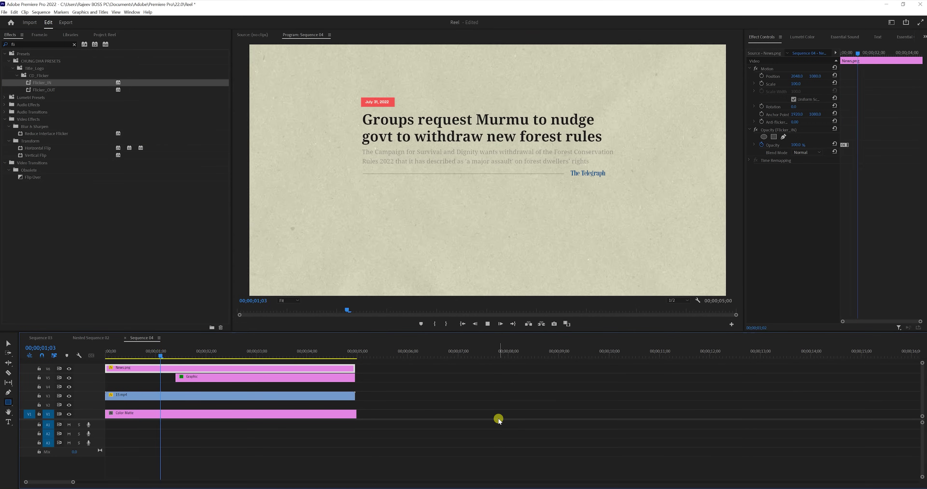
{"action": "left_click", "coordinate": [140, 352]}
{"action": "key", "text": "space"}
{"action": "left_click", "coordinate": [105, 355]}
{"action": "key", "text": "space"}
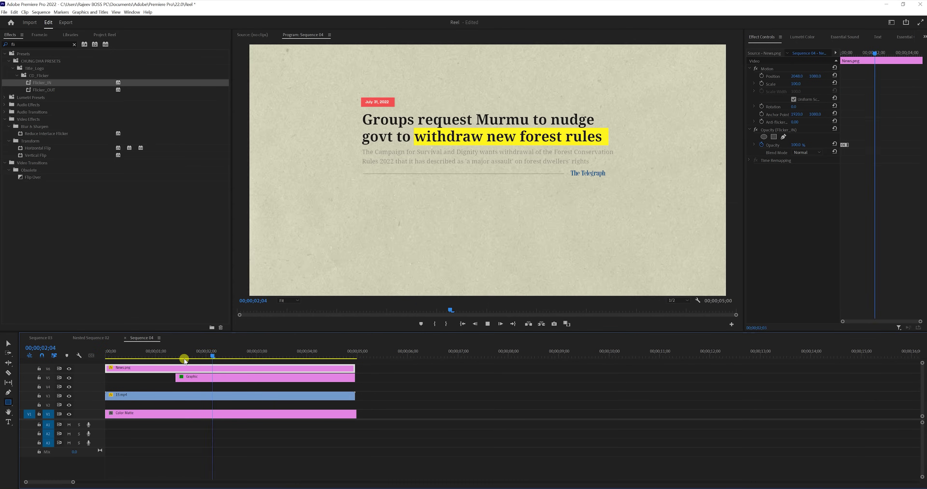
{"action": "key", "text": "space"}
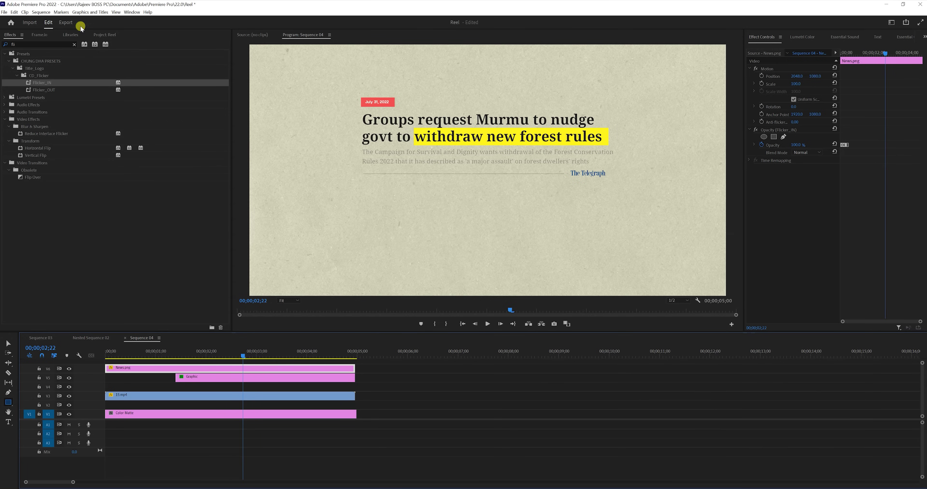
Step: Place Image.png at the start of the sequence on V6, above News.png on V5 and the yellow graphic on V4
{"action": "left_click", "coordinate": [105, 35]}
{"action": "left_click_drag", "start_coordinate": [199, 88], "coordinate": [128, 386]}
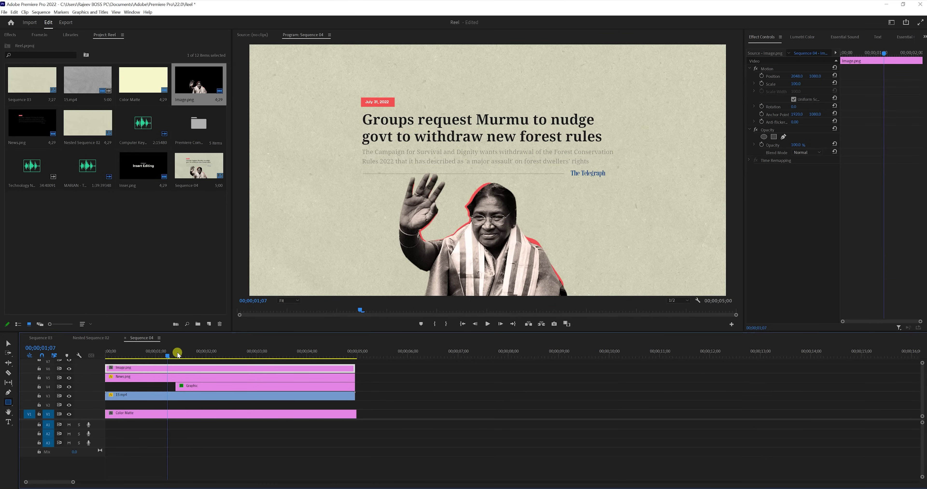
Step: Keyframe Image.png's position so it rises from below the frame at 00;00;00;00 into view at 00;00;00;09
{"action": "left_click_drag", "start_coordinate": [179, 355], "coordinate": [105, 360]}
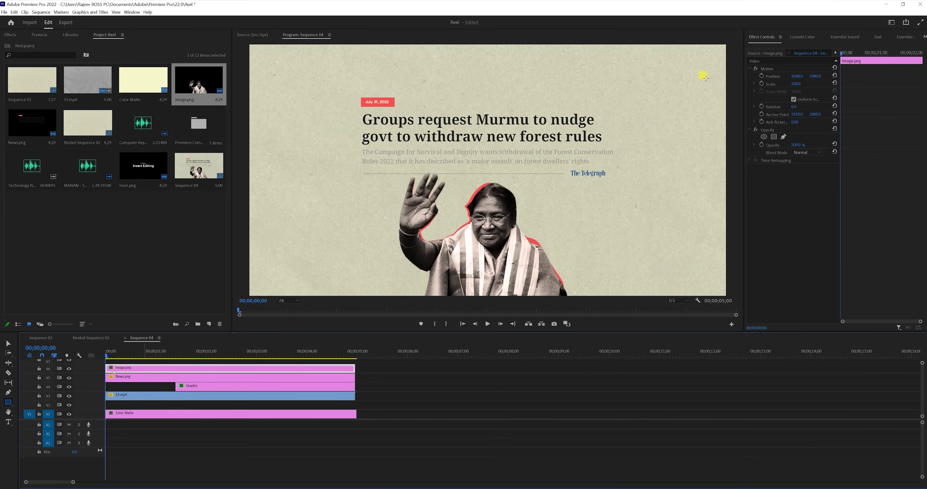
{"action": "left_click_drag", "start_coordinate": [816, 77], "coordinate": [815, 74]}
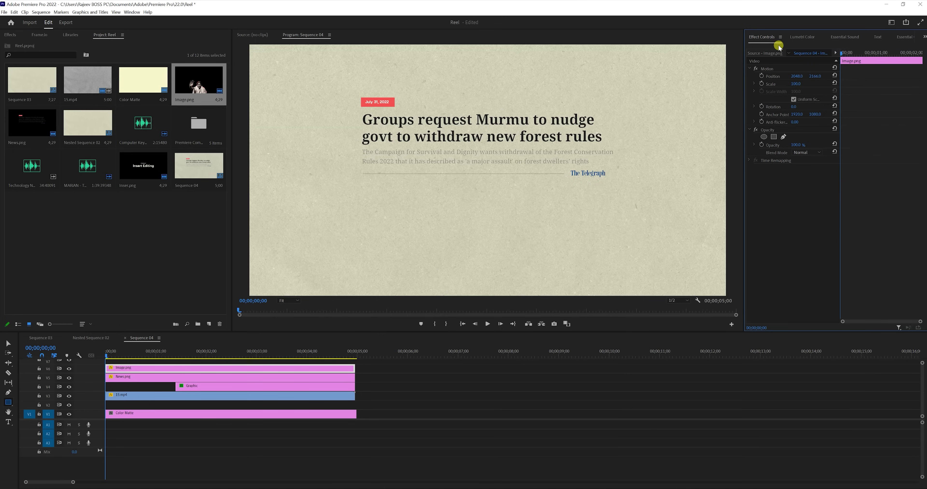
{"action": "left_click", "coordinate": [762, 75]}
{"action": "left_click_drag", "start_coordinate": [851, 57], "coordinate": [853, 55]}
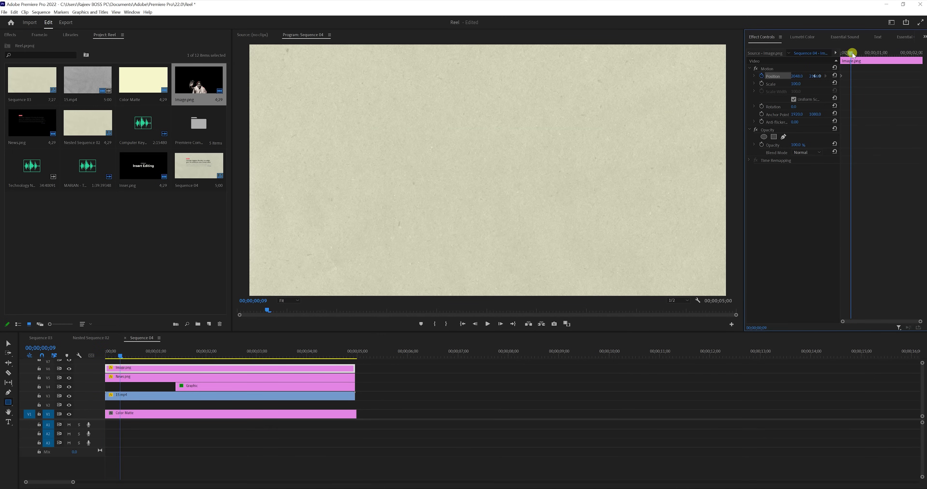
{"action": "left_click_drag", "start_coordinate": [814, 75], "coordinate": [814, 76]}
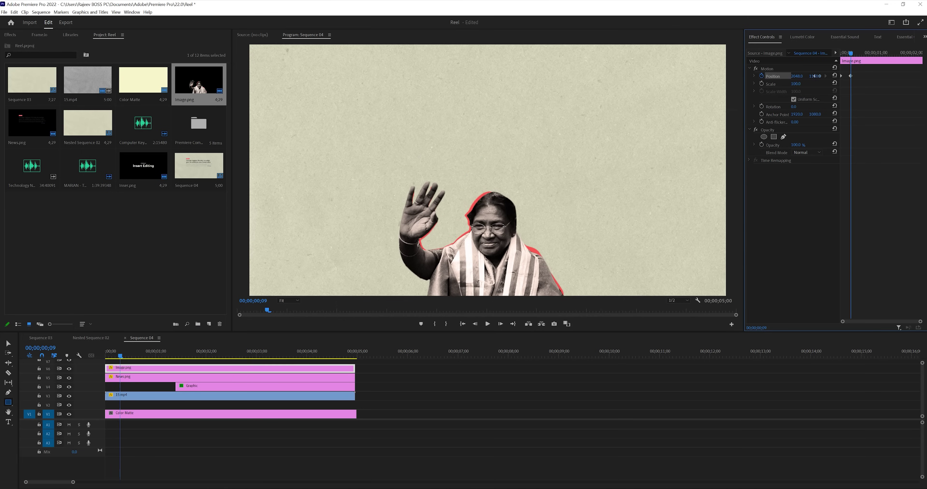
Step: Ease both of Image.png's position keyframes through temporal interpolation, using Ease Out on the end keyframe, and preview the rise
{"action": "right_click", "coordinate": [852, 77]}
{"action": "mouse_move", "coordinate": [906, 132]}
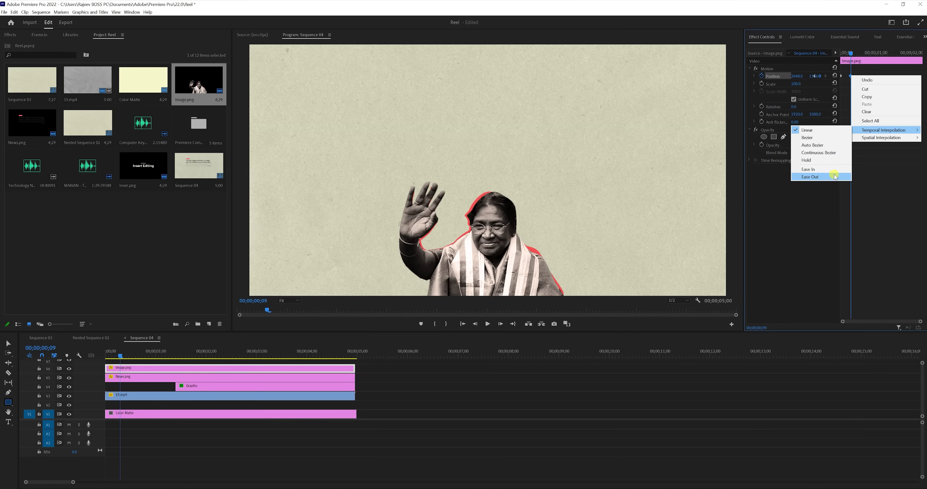
{"action": "left_click", "coordinate": [836, 176]}
{"action": "right_click", "coordinate": [844, 76]}
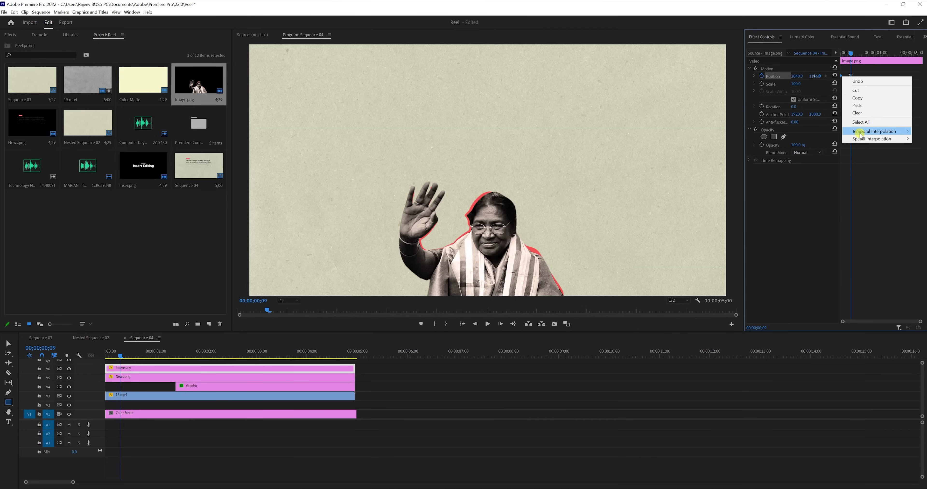
{"action": "left_click", "coordinate": [828, 167]}
{"action": "left_click", "coordinate": [848, 53]}
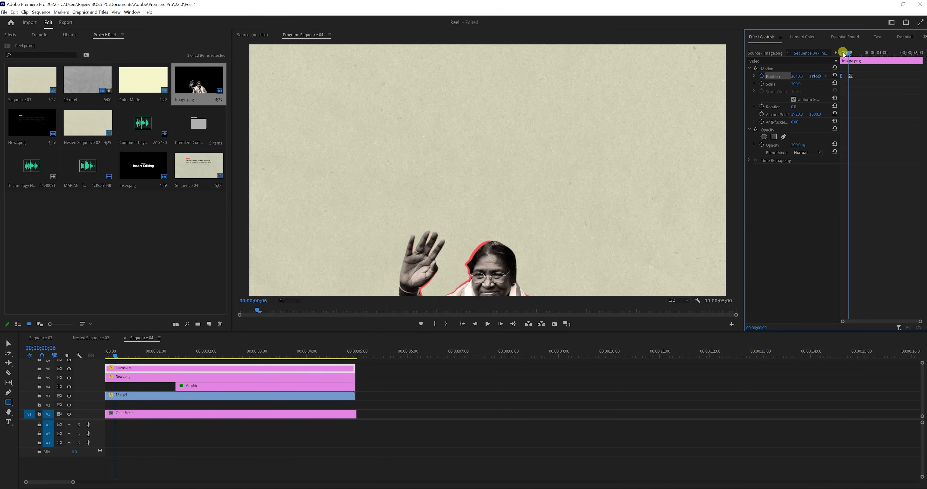
{"action": "key", "text": "space"}
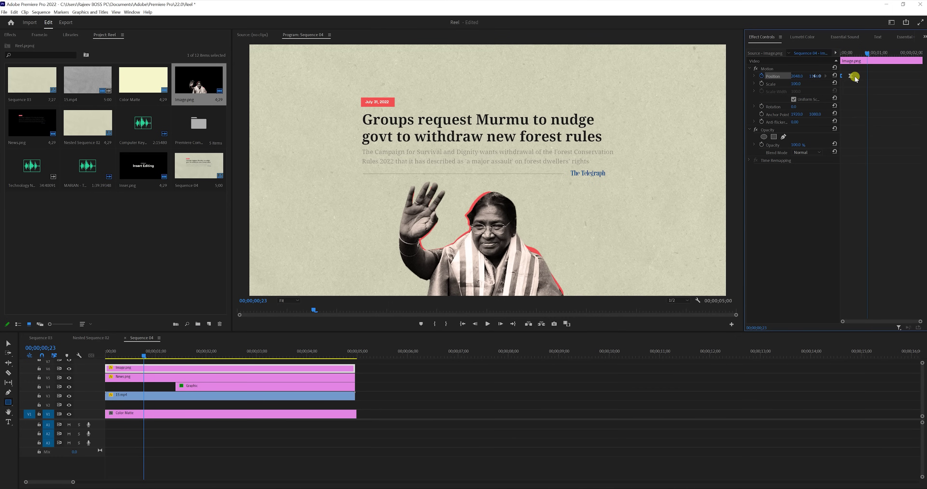
Step: Show the velocity graph of Image.png's Position and play the sequence from the start to check the motion
{"action": "left_click", "coordinate": [754, 77]}
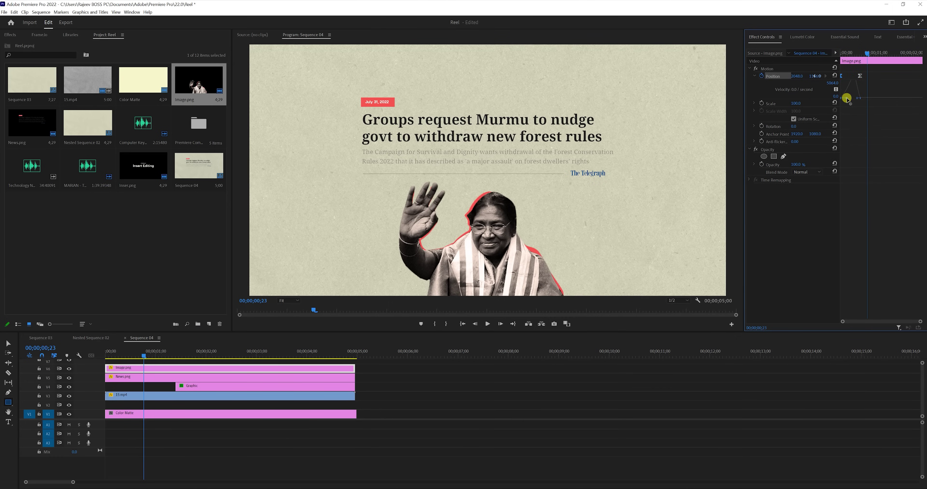
{"action": "left_click_drag", "start_coordinate": [873, 49], "coordinate": [823, 56]}
{"action": "key", "text": "space"}
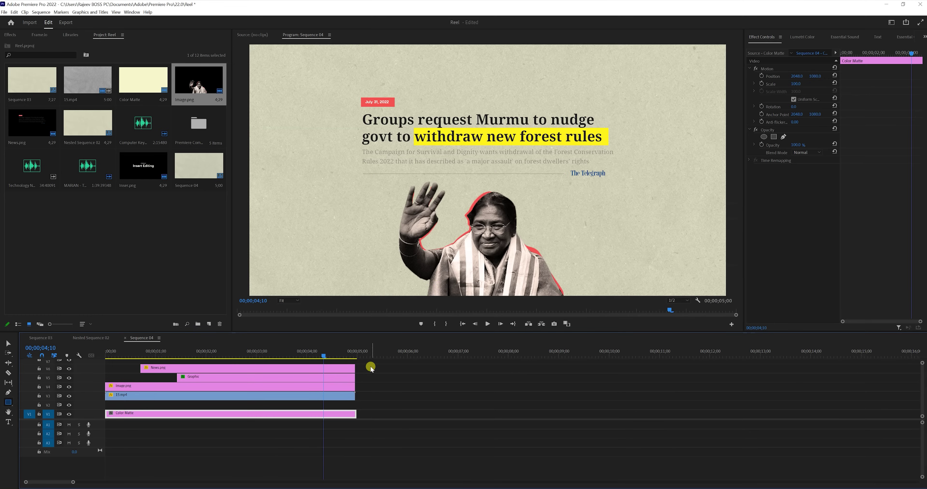
Step: Nest all the clips in Sequence 04 into one nested sequence, accepting the suggested name
{"action": "left_click_drag", "start_coordinate": [371, 369], "coordinate": [337, 416]}
{"action": "right_click", "coordinate": [339, 416]}
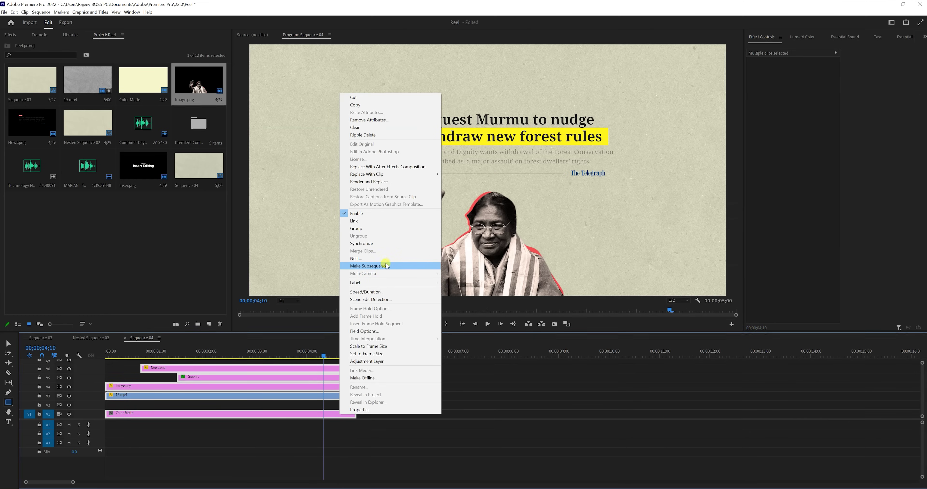
{"action": "left_click", "coordinate": [374, 258]}
{"action": "left_click", "coordinate": [481, 266]}
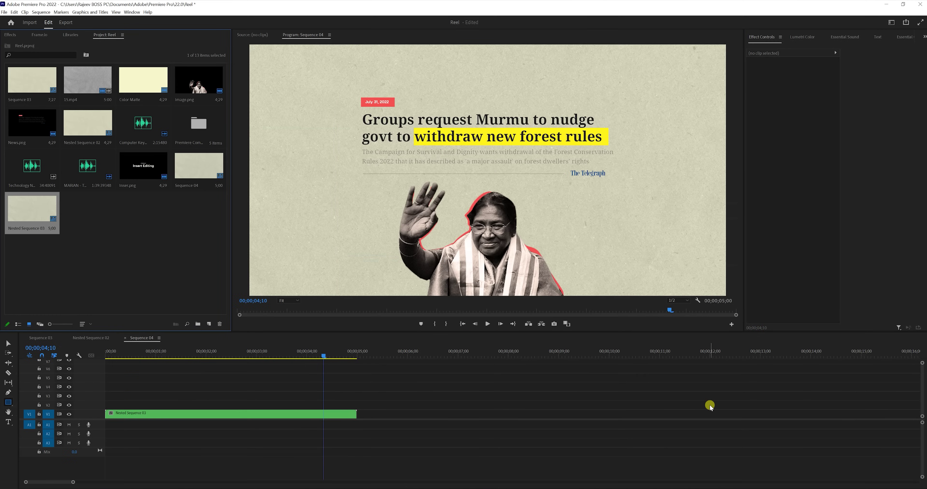
Step: Play the nested sequence from the start to review it, and return the playhead to 00;00;00;13
{"action": "left_click_drag", "start_coordinate": [334, 354], "coordinate": [104, 345]}
{"action": "key", "text": "space"}
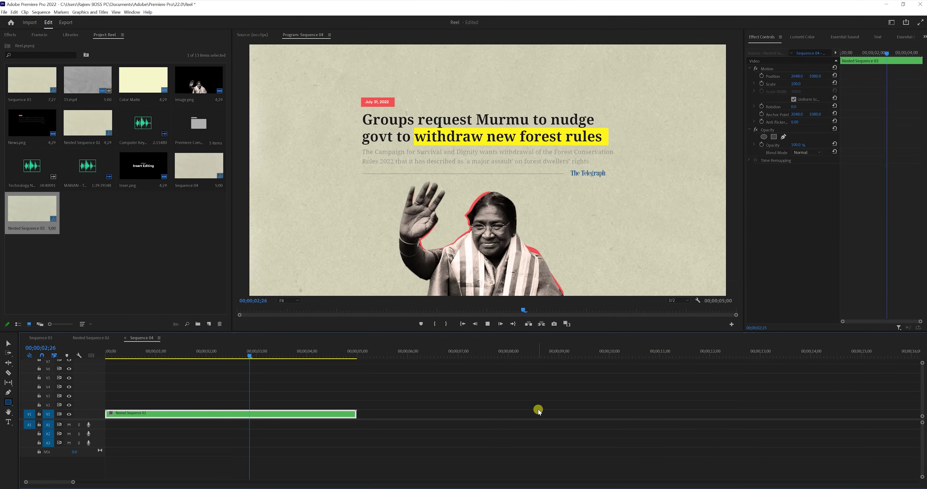
{"action": "key", "text": "space"}
{"action": "left_click_drag", "start_coordinate": [306, 361], "coordinate": [128, 355]}
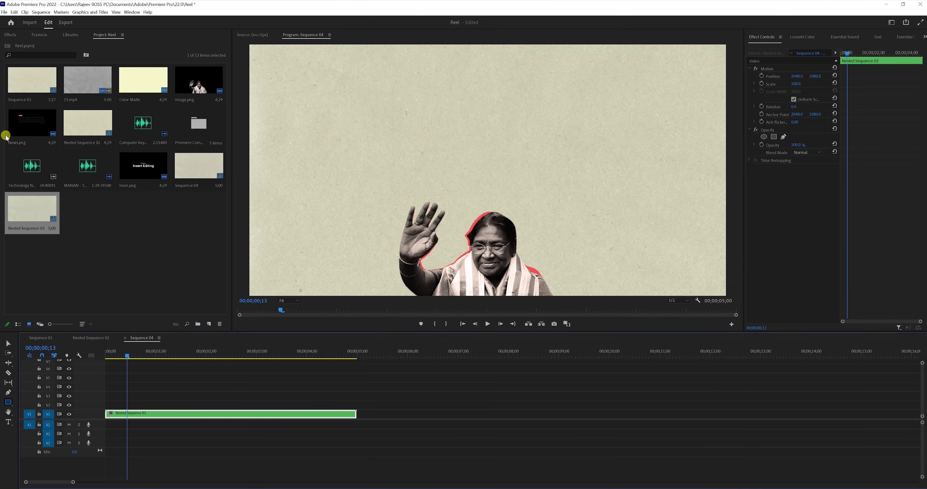
Step: Find the Basic 3D effect and apply it to the nested sequence on V1
{"action": "left_click", "coordinate": [12, 34]}
{"action": "left_click", "coordinate": [28, 44]}
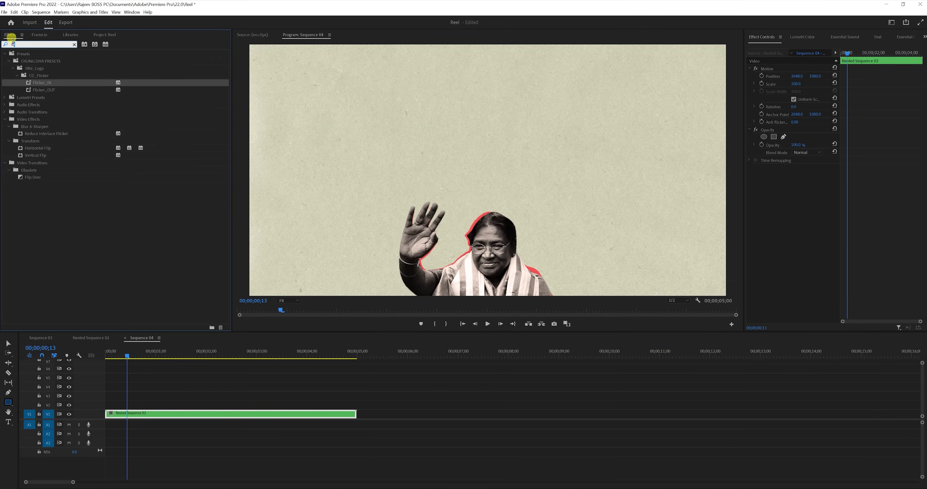
{"action": "type", "text": "basic"}
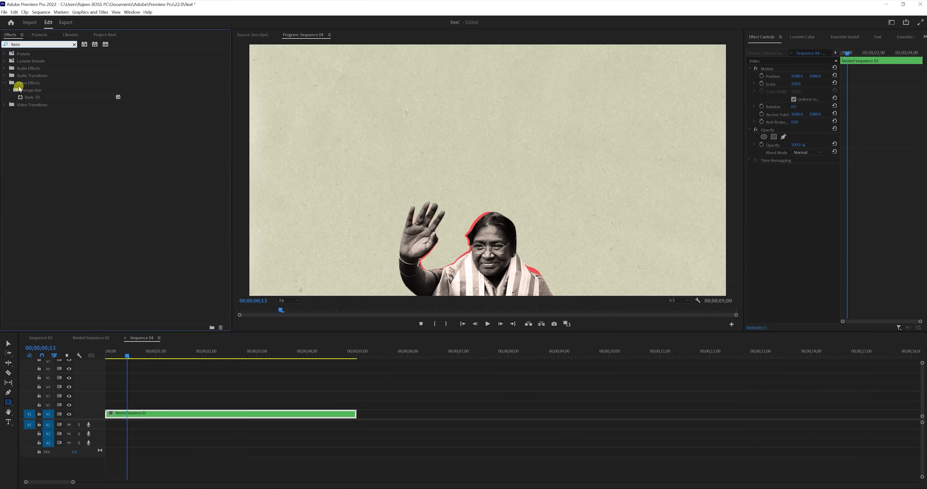
{"action": "left_click_drag", "start_coordinate": [40, 99], "coordinate": [179, 413]}
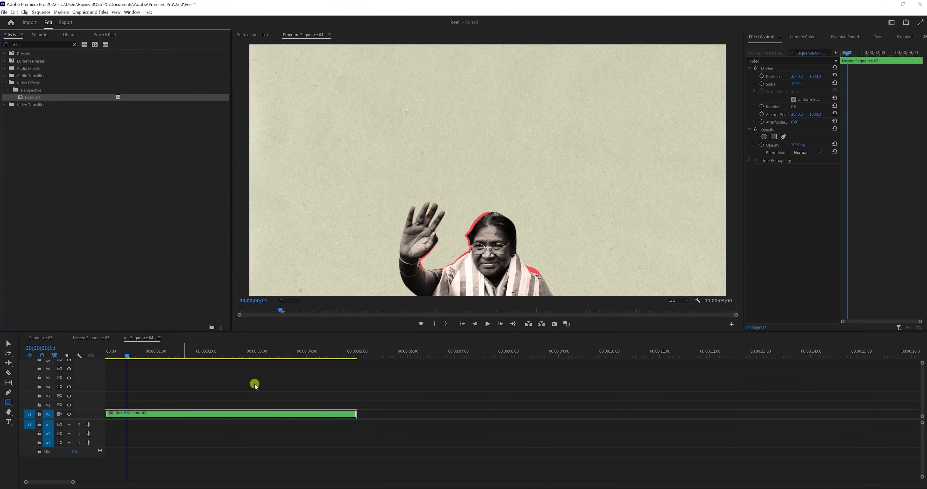
{"action": "mouse_move", "coordinate": [793, 186]}
{"action": "left_mouse_down"}
{"action": "mouse_move", "coordinate": [774, 188]}
{"action": "mouse_move", "coordinate": [804, 190]}
{"action": "mouse_move", "coordinate": [777, 191]}
{"action": "mouse_move", "coordinate": [799, 197]}
{"action": "left_mouse_up"}
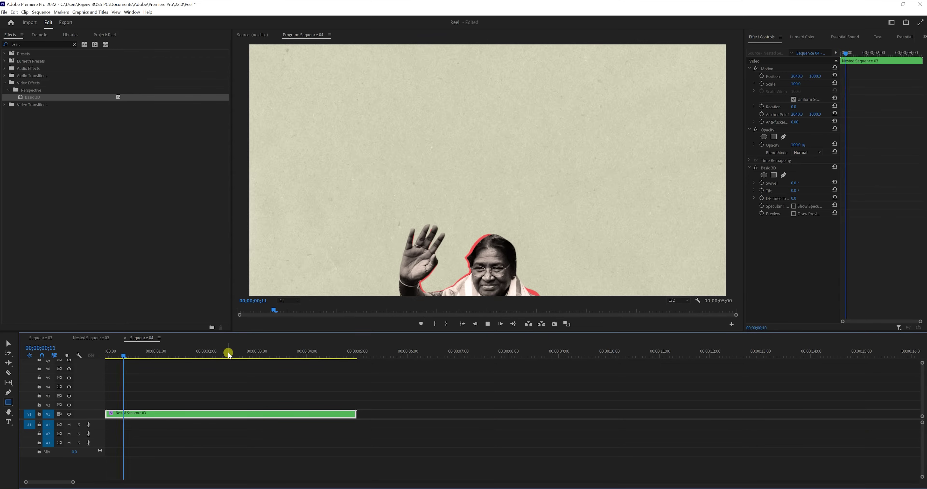
Step: Keyframe Basic 3D's Distance to Image from 0 at 00;00;01;00, closer at 00;00;01;18 and slightly closer at 00;00;04;15, and preview the push-in
{"action": "key", "text": "space"}
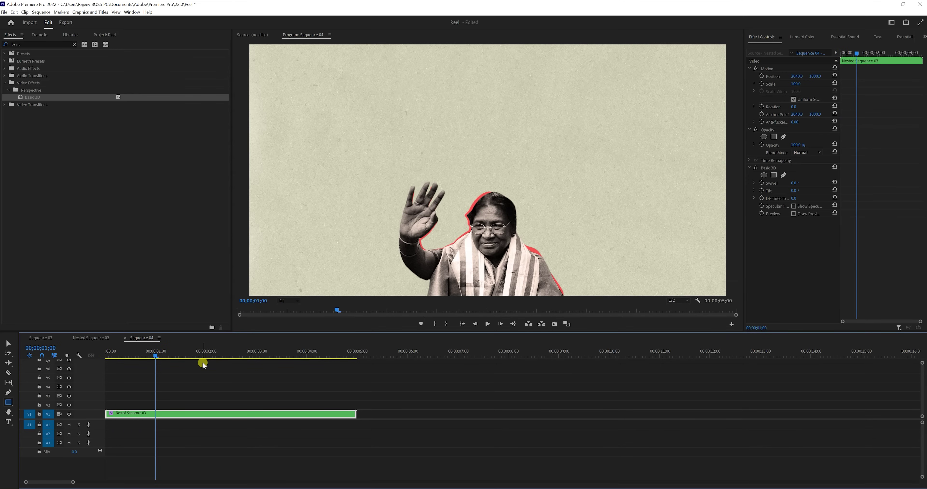
{"action": "left_click", "coordinate": [761, 199]}
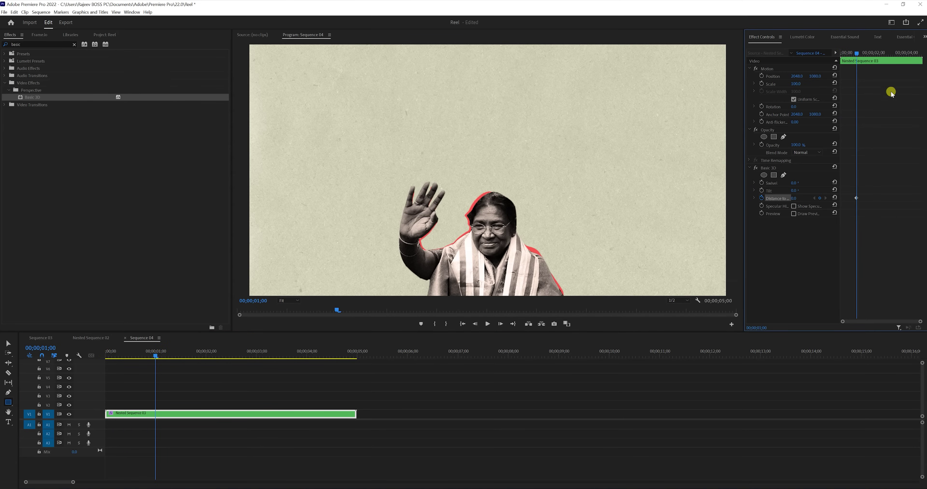
{"action": "left_click_drag", "start_coordinate": [862, 55], "coordinate": [865, 52]}
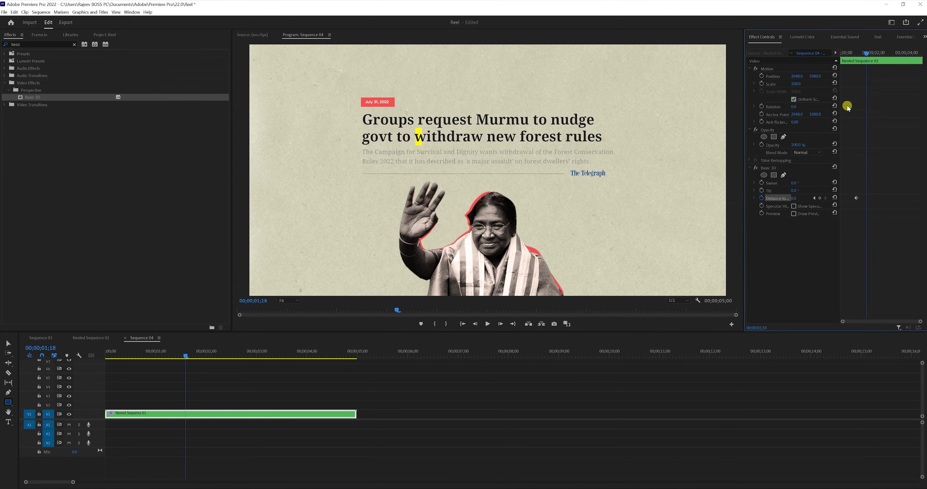
{"action": "left_click_drag", "start_coordinate": [795, 199], "coordinate": [787, 199]}
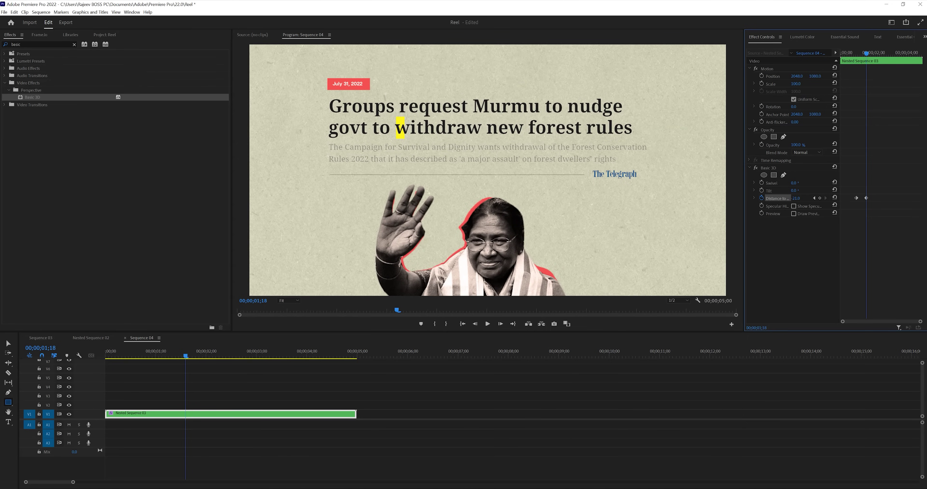
{"action": "left_click_drag", "start_coordinate": [871, 52], "coordinate": [915, 52]}
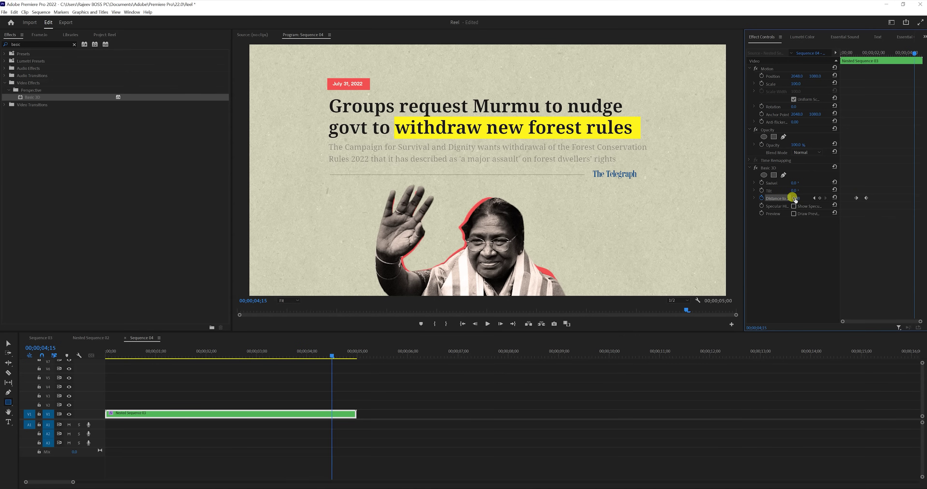
{"action": "left_click_drag", "start_coordinate": [796, 198], "coordinate": [789, 198]}
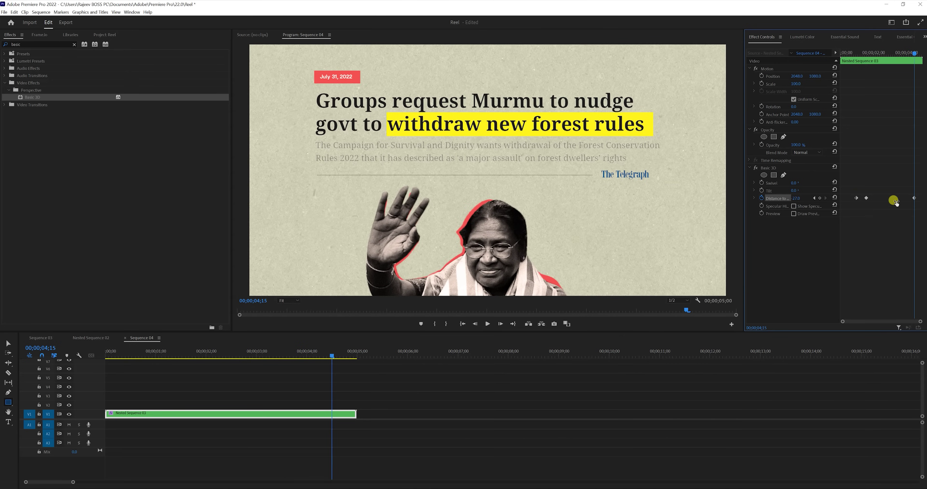
{"action": "left_click_drag", "start_coordinate": [918, 52], "coordinate": [835, 57]}
{"action": "key", "text": "space"}
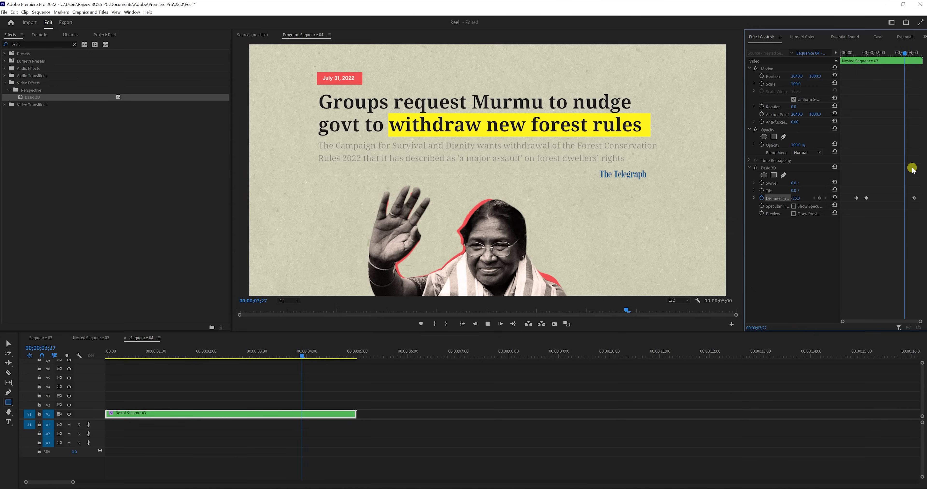
Step: Ease all three Distance to Image keyframes, using Ease Out on those at 00;00;01;18 and 00;00;04;15
{"action": "right_click", "coordinate": [915, 199]}
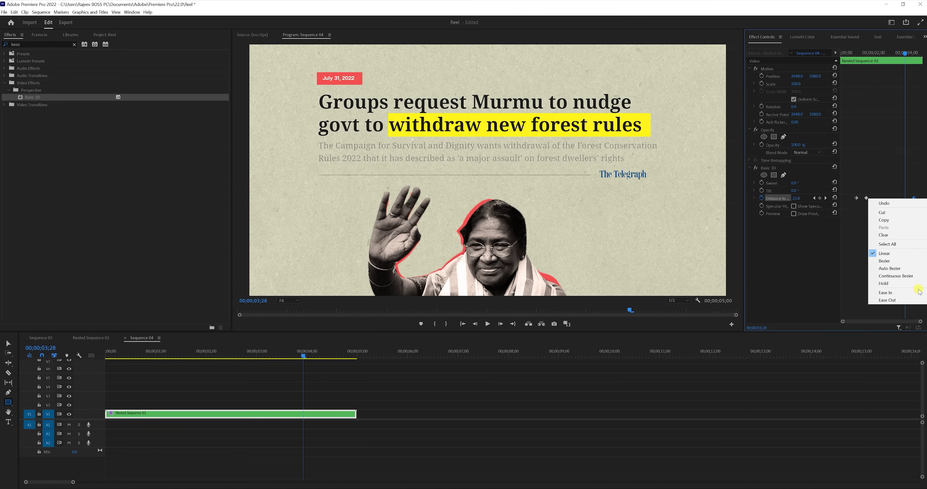
{"action": "left_click", "coordinate": [899, 299]}
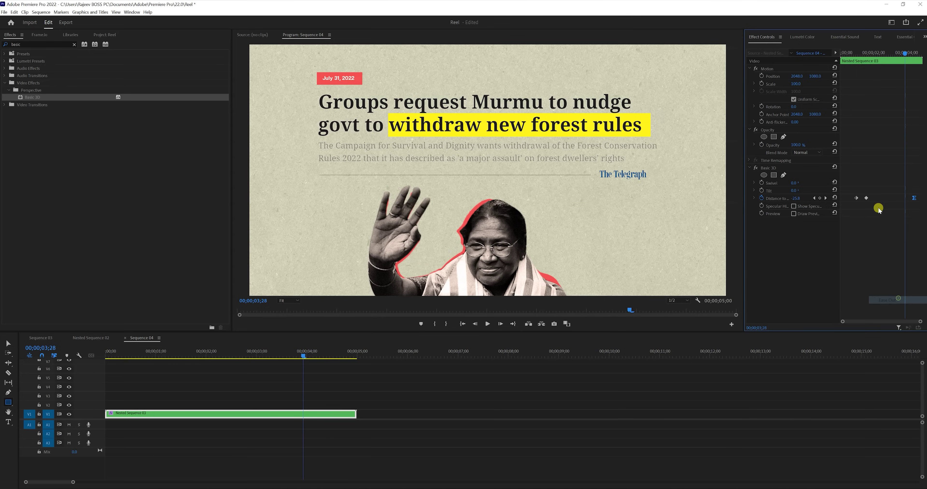
{"action": "right_click", "coordinate": [866, 198]}
{"action": "left_click", "coordinate": [881, 299]}
{"action": "right_click", "coordinate": [857, 198]}
{"action": "left_click", "coordinate": [881, 295]}
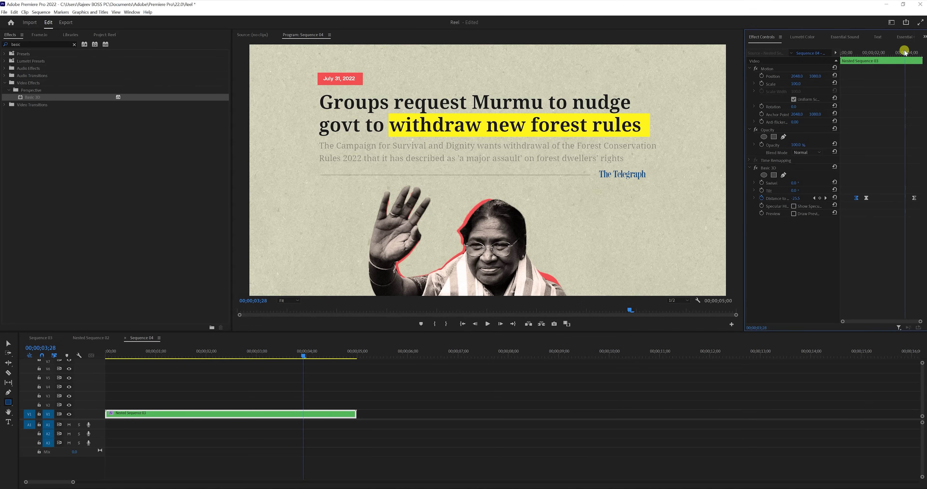
Step: Play the nested sequence from the start to review the eased push-in
{"action": "left_click_drag", "start_coordinate": [905, 53], "coordinate": [828, 58]}
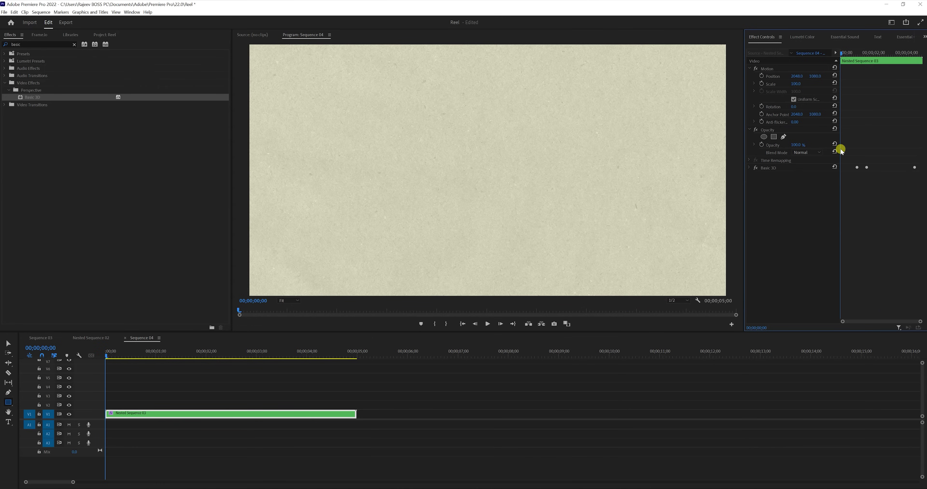
{"action": "key", "text": "space"}
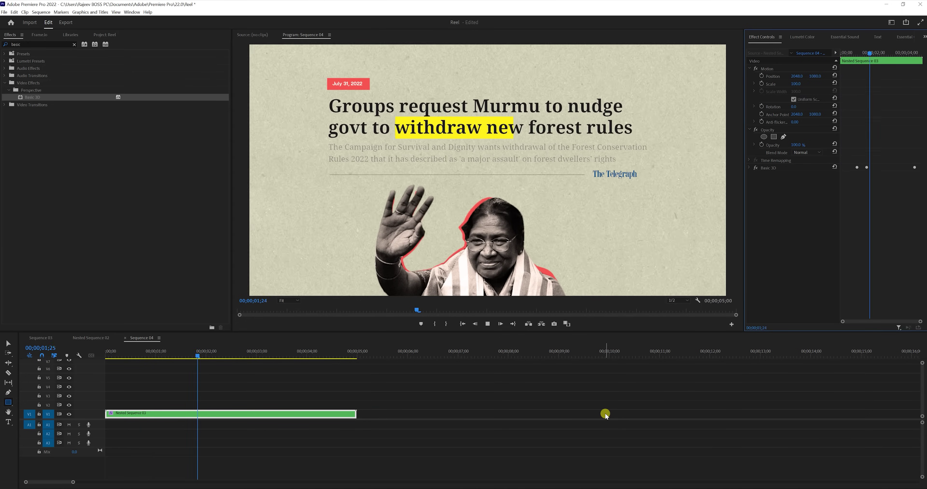
{"action": "key", "text": "space"}
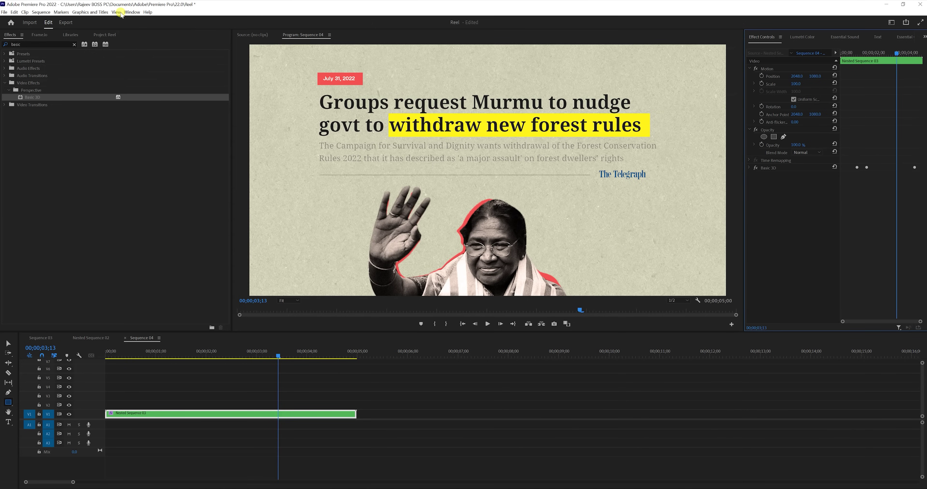
Step: Find the Gaussian Blur effect and apply it to the nested sequence on V1
{"action": "left_click", "coordinate": [31, 41]}
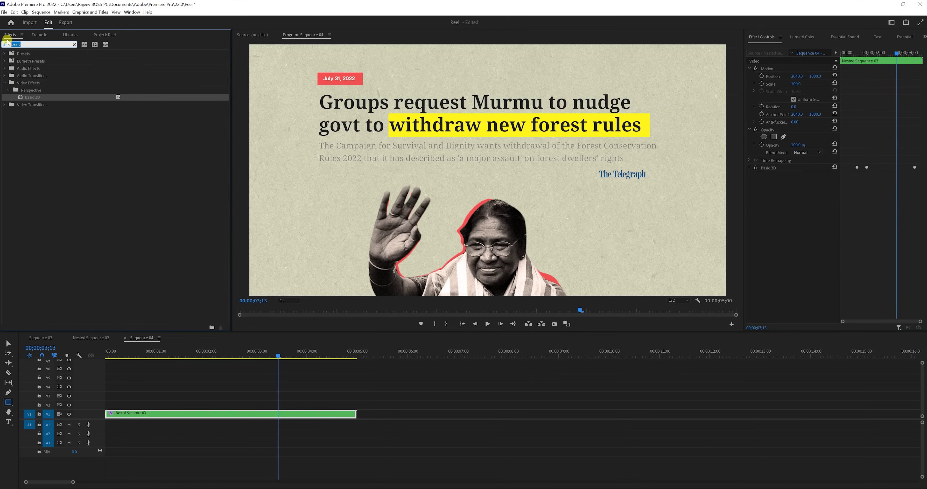
{"action": "type", "text": "blur"}
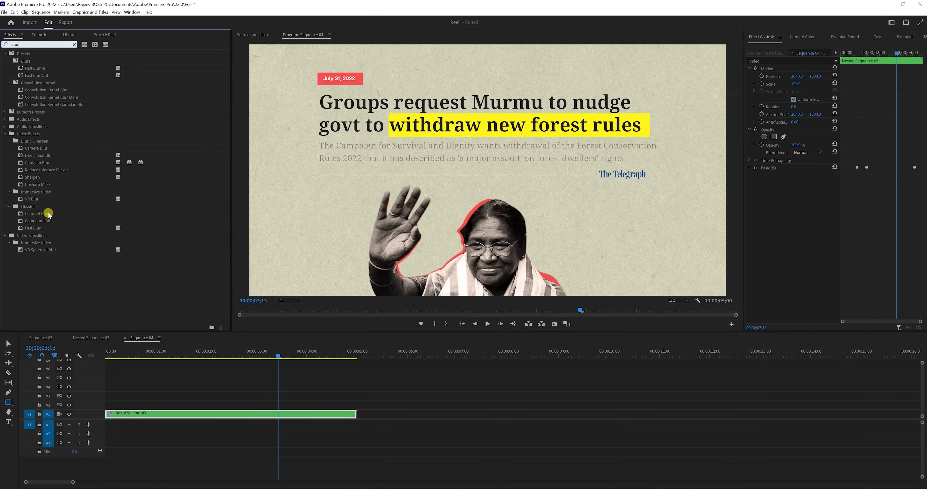
{"action": "left_click_drag", "start_coordinate": [43, 165], "coordinate": [190, 414]}
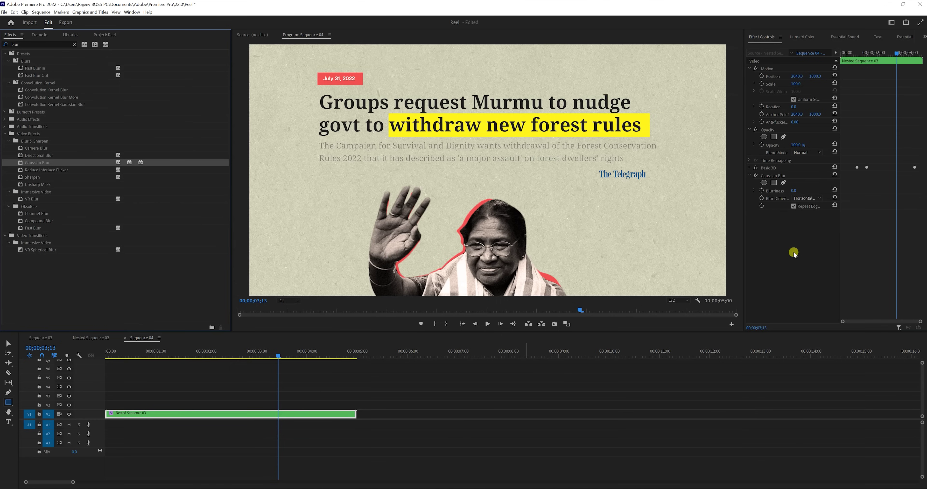
Step: Add an ellipse mask to Gaussian Blur, stretch it around the yellow-highlighted words "withdraw new forest rules", and invert it
{"action": "left_click", "coordinate": [764, 182]}
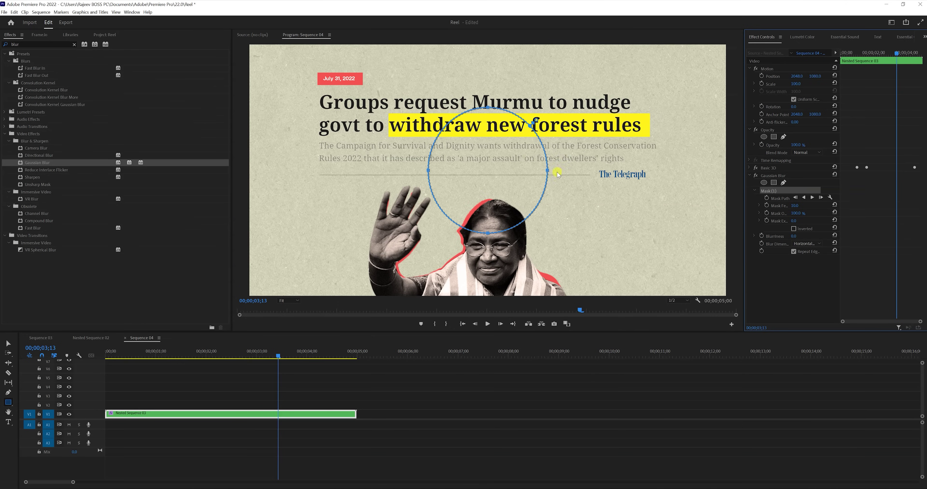
{"action": "left_click_drag", "start_coordinate": [491, 155], "coordinate": [453, 105]}
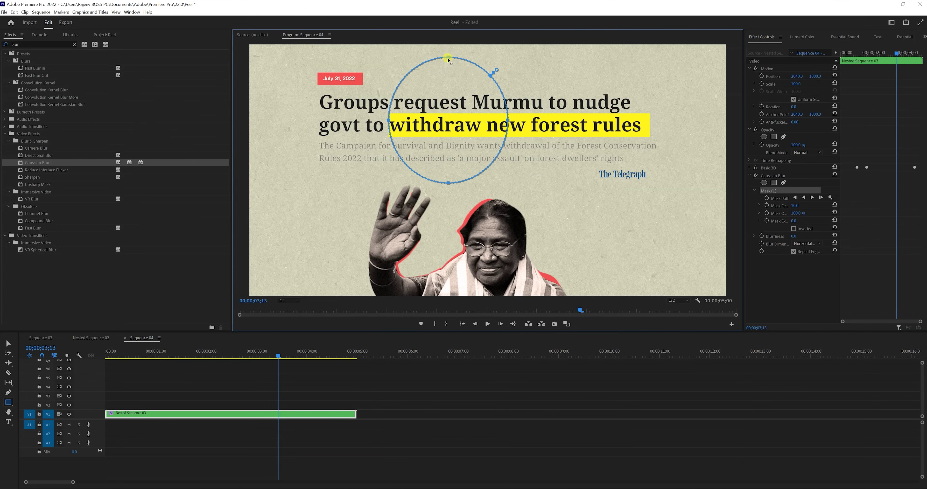
{"action": "left_click_drag", "start_coordinate": [448, 60], "coordinate": [449, 102]}
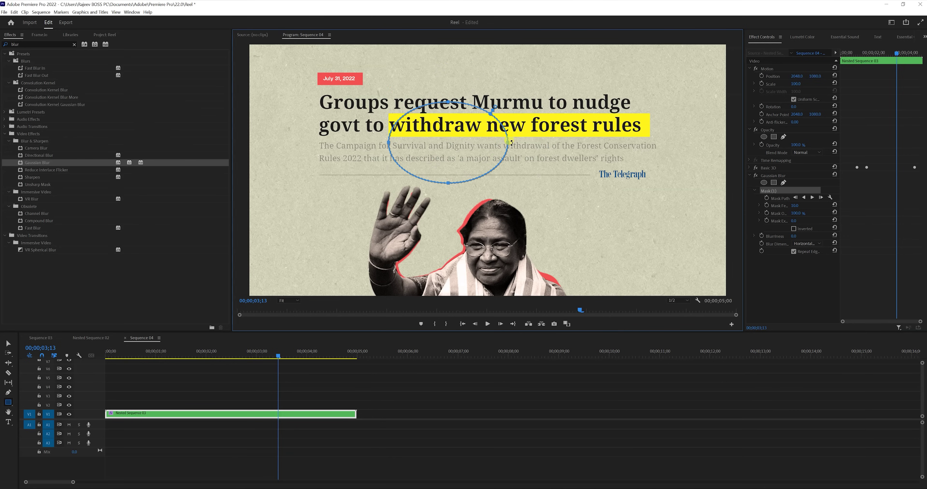
{"action": "left_click_drag", "start_coordinate": [509, 144], "coordinate": [664, 138]}
{"action": "left_click_drag", "start_coordinate": [555, 127], "coordinate": [543, 109]}
{"action": "left_click_drag", "start_coordinate": [654, 127], "coordinate": [656, 122]}
{"action": "left_click_drag", "start_coordinate": [518, 87], "coordinate": [517, 85]}
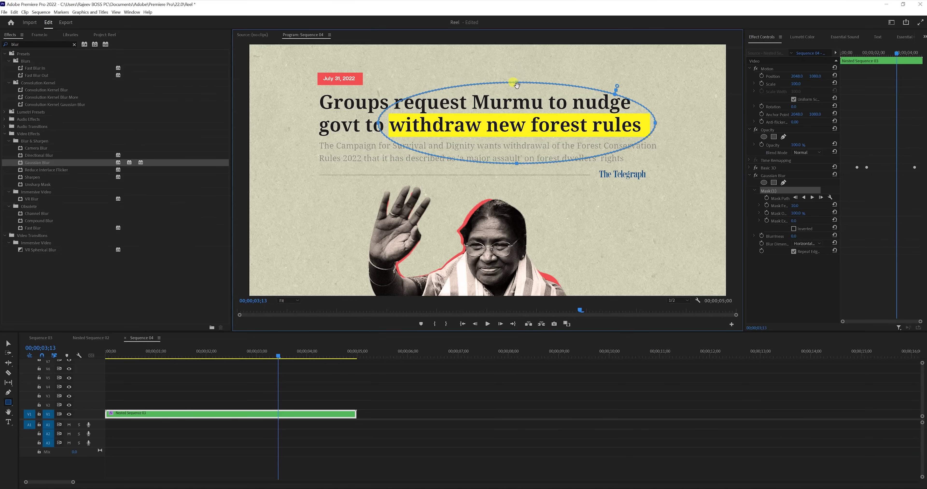
{"action": "mouse_move", "coordinate": [795, 237]}
{"action": "left_mouse_down"}
{"action": "mouse_move", "coordinate": [856, 237]}
{"action": "mouse_move", "coordinate": [809, 230]}
{"action": "left_mouse_up"}
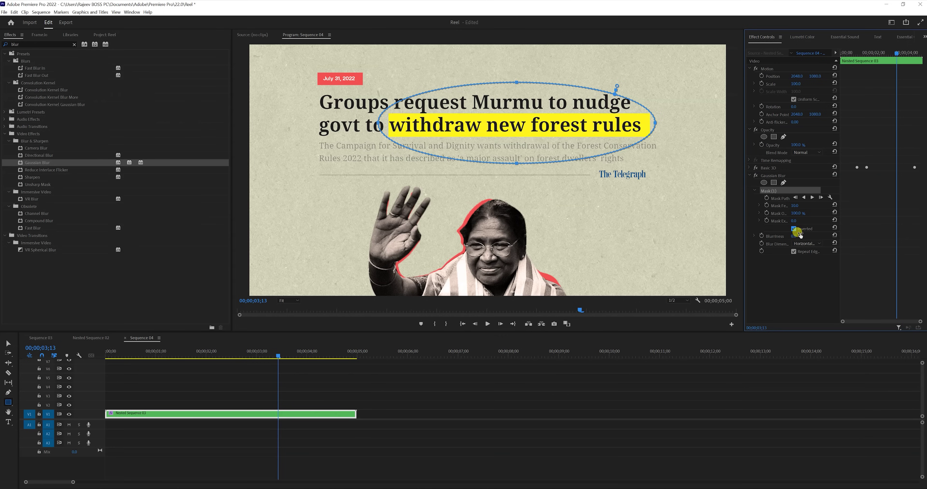
Step: Increase the feather of the Gaussian Blur ellipse mask and test its softened edge with a temporarily raised Blurriness
{"action": "left_click_drag", "start_coordinate": [793, 236], "coordinate": [851, 240]}
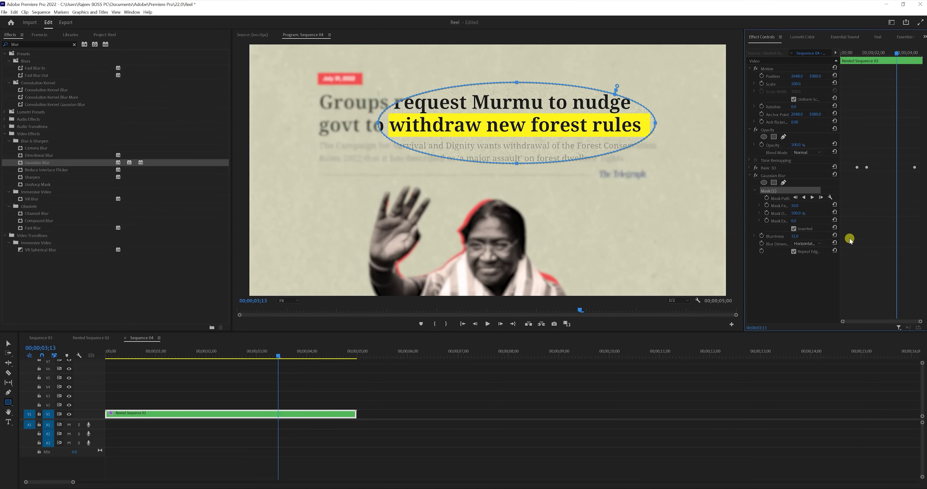
{"action": "key", "text": "ctrl+z"}
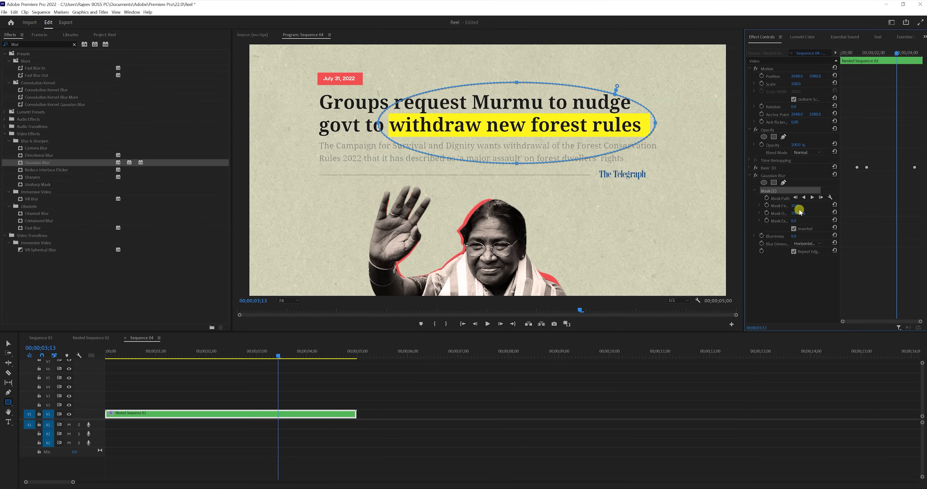
{"action": "left_click_drag", "start_coordinate": [794, 206], "coordinate": [801, 205]}
{"action": "mouse_move", "coordinate": [793, 236]}
{"action": "left_mouse_down"}
{"action": "mouse_move", "coordinate": [814, 236]}
{"action": "mouse_move", "coordinate": [804, 236]}
{"action": "left_mouse_up"}
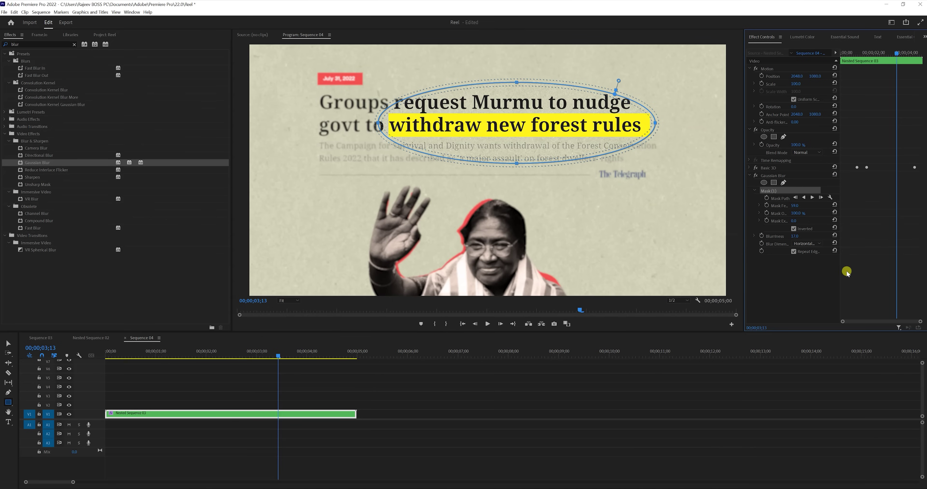
Step: Play the nested sequence from the start to find where the yellow highlight begins growing
{"action": "left_click_drag", "start_coordinate": [284, 352], "coordinate": [118, 355]}
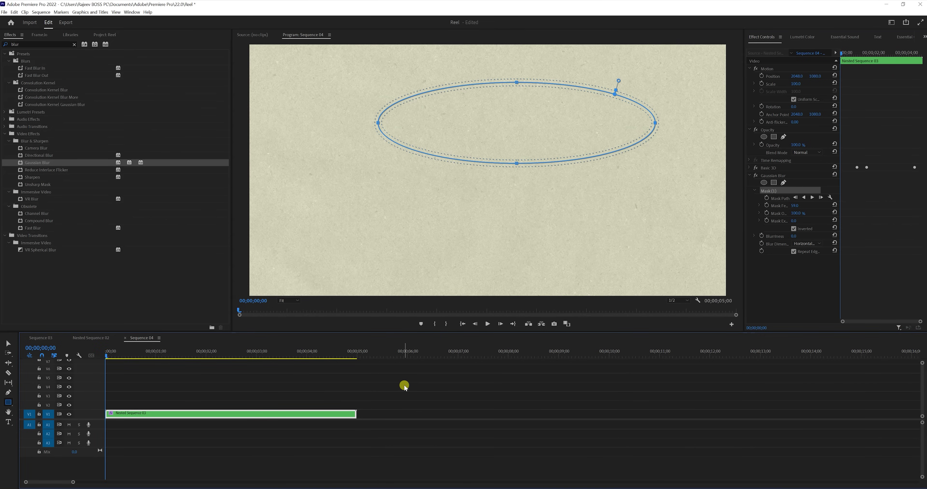
{"action": "key", "text": "space"}
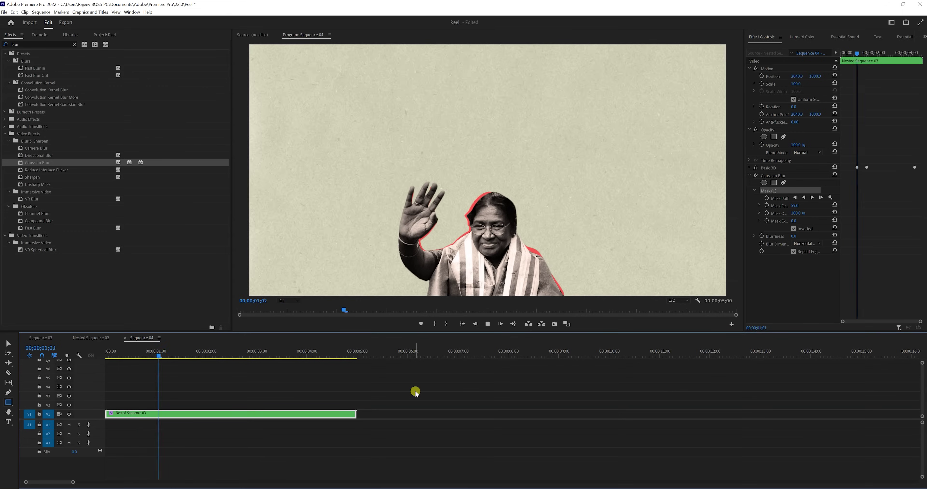
{"action": "key", "text": "Home"}
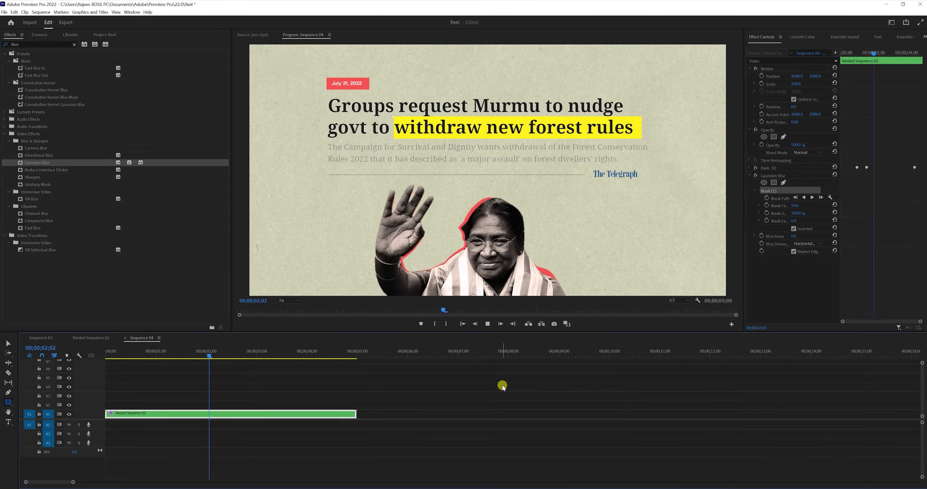
{"action": "key", "text": "space"}
Step: Keyframe the masked Gaussian Blur's Blurriness at 0 at 00;00;01;16 and raise it at 00;00;02;17
{"action": "left_click_drag", "start_coordinate": [247, 349], "coordinate": [186, 353]}
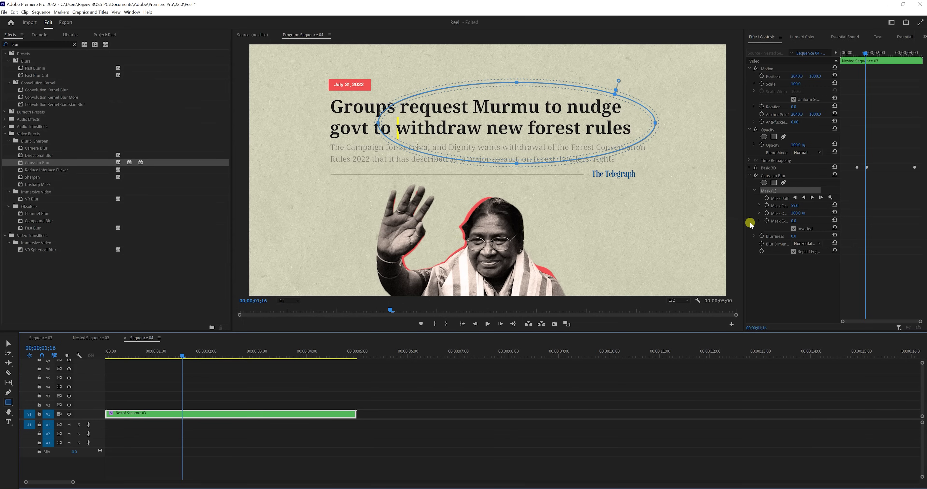
{"action": "left_click", "coordinate": [762, 236]}
{"action": "left_click_drag", "start_coordinate": [871, 54], "coordinate": [884, 56]}
{"action": "left_click_drag", "start_coordinate": [796, 236], "coordinate": [809, 236]}
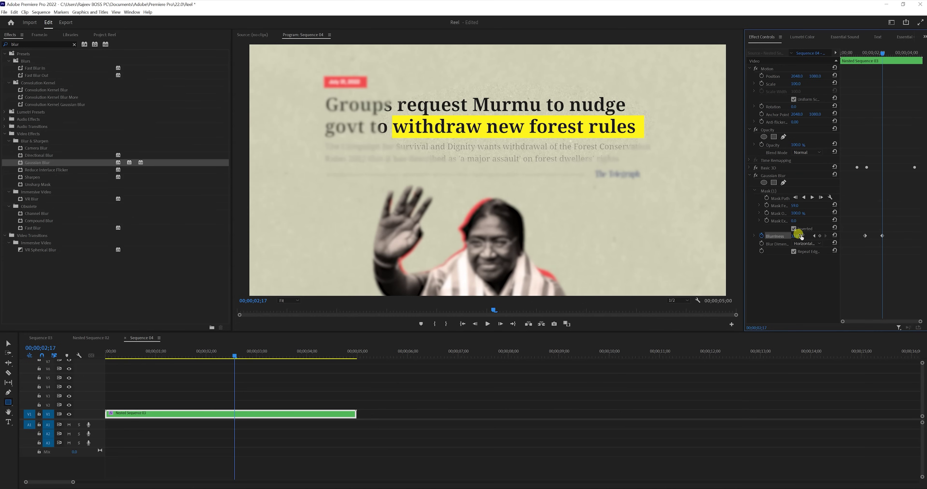
Step: Apply Ease Out to the Blurriness keyframe at 00;00;02;17 and Ease In to the one at 00;00;01;16
{"action": "right_click", "coordinate": [883, 236]}
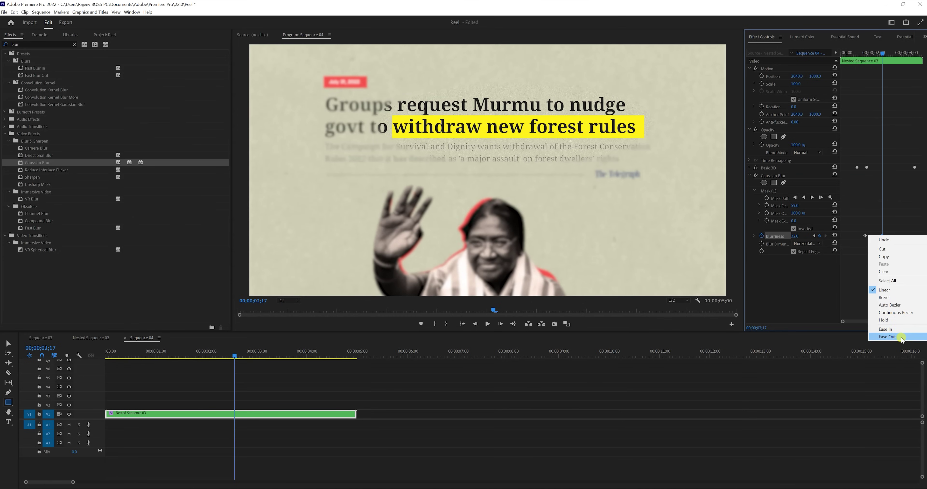
{"action": "left_click", "coordinate": [901, 337]}
{"action": "right_click", "coordinate": [865, 235]}
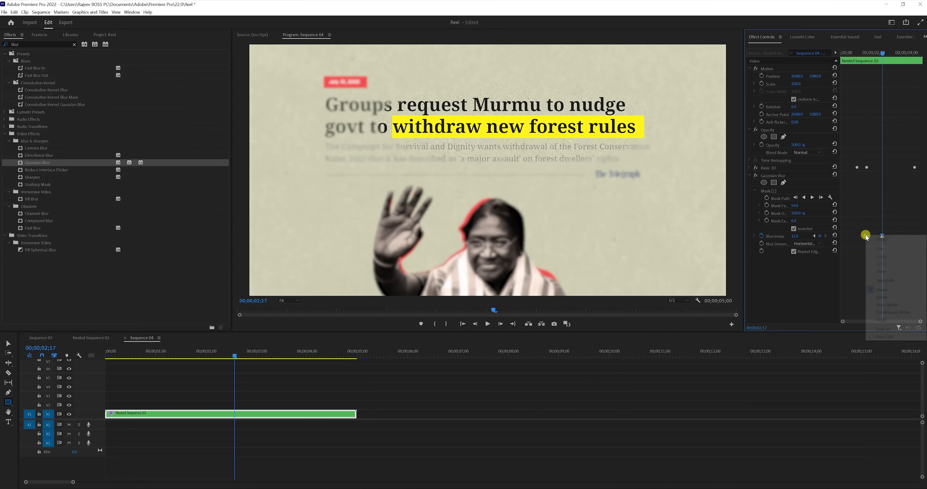
{"action": "left_click", "coordinate": [886, 328]}
Step: Play Sequence 04 from the beginning to review the eased blur around the highlighted words
{"action": "left_click_drag", "start_coordinate": [341, 354], "coordinate": [150, 375]}
{"action": "key", "text": "space"}
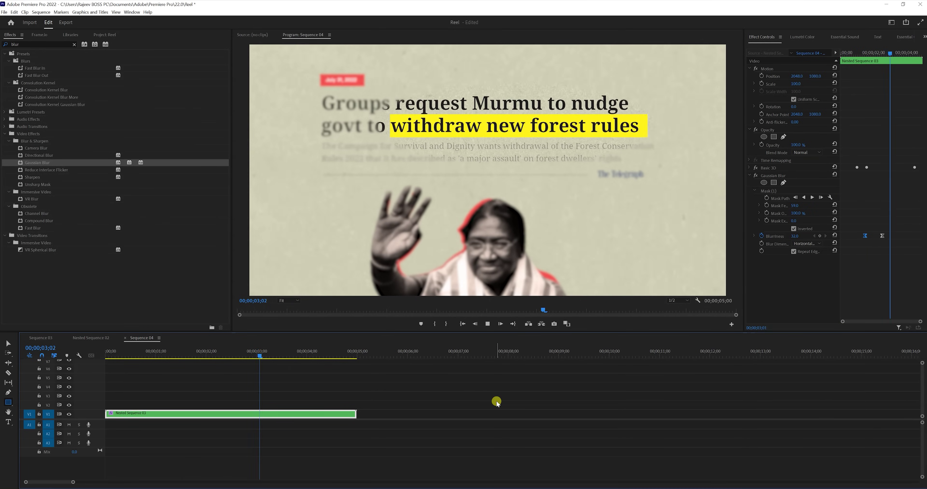
{"action": "key", "text": "space"}
{"action": "left_click_drag", "start_coordinate": [327, 360], "coordinate": [104, 356]}
{"action": "key", "text": "space"}
Step: Add the computer keyboard sound from the project to audio track A1 beneath the headline's appearance and play it
{"action": "left_click", "coordinate": [175, 355]}
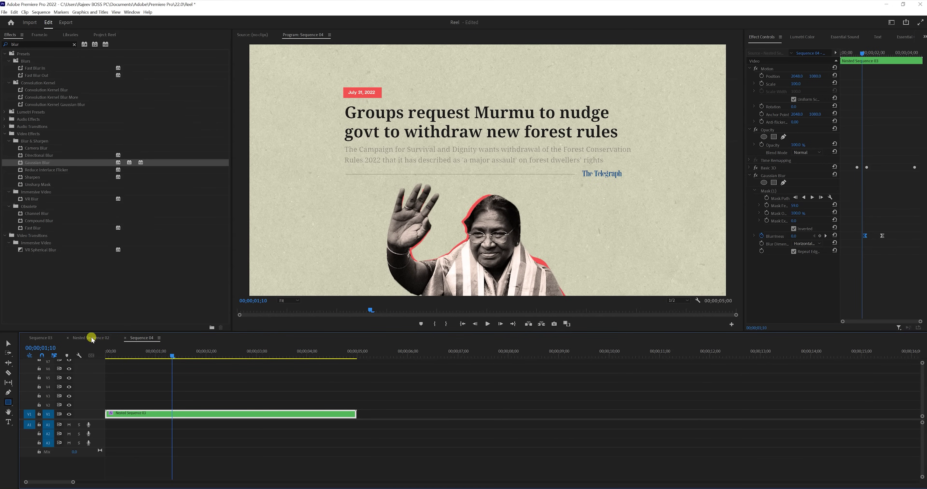
{"action": "left_click", "coordinate": [104, 35]}
{"action": "left_click_drag", "start_coordinate": [143, 144], "coordinate": [150, 424]}
{"action": "key", "text": "space"}
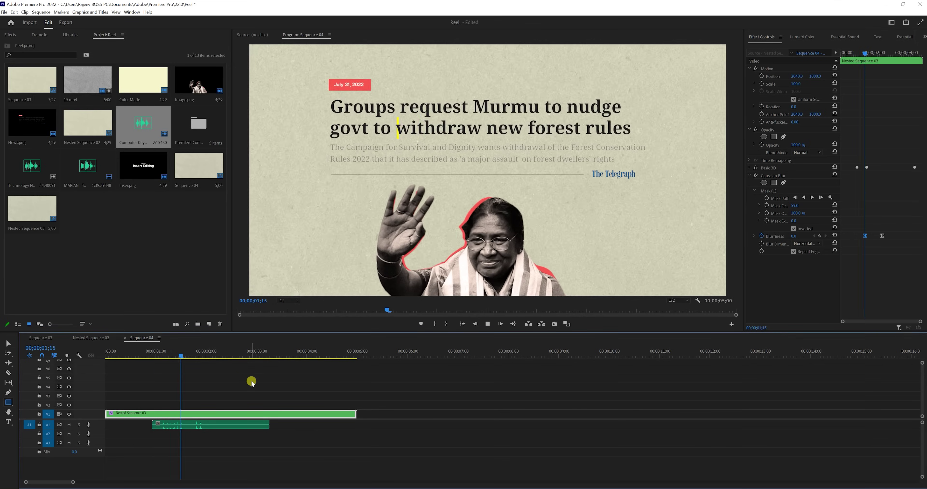
Step: Shift the keyboard sound on A1 earlier, trim off most of its end, and play the sequence to check the timing
{"action": "left_click_drag", "start_coordinate": [203, 354], "coordinate": [141, 356]}
{"action": "left_click_drag", "start_coordinate": [200, 432], "coordinate": [187, 431]}
{"action": "left_click_drag", "start_coordinate": [251, 426], "coordinate": [178, 424]}
{"action": "key", "text": "space"}
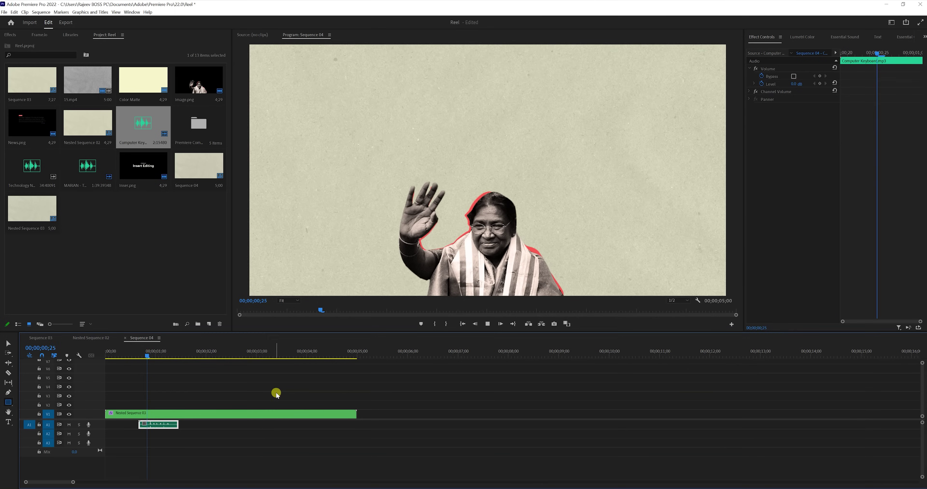
{"action": "left_click", "coordinate": [115, 355]}
{"action": "left_click", "coordinate": [224, 378]}
{"action": "key", "text": "space"}
Step: Trim the keyboard sound on A1 to start at 00;00;00;22 with the headline flicker and shorten its end slightly
{"action": "left_click_drag", "start_coordinate": [124, 355], "coordinate": [143, 359]}
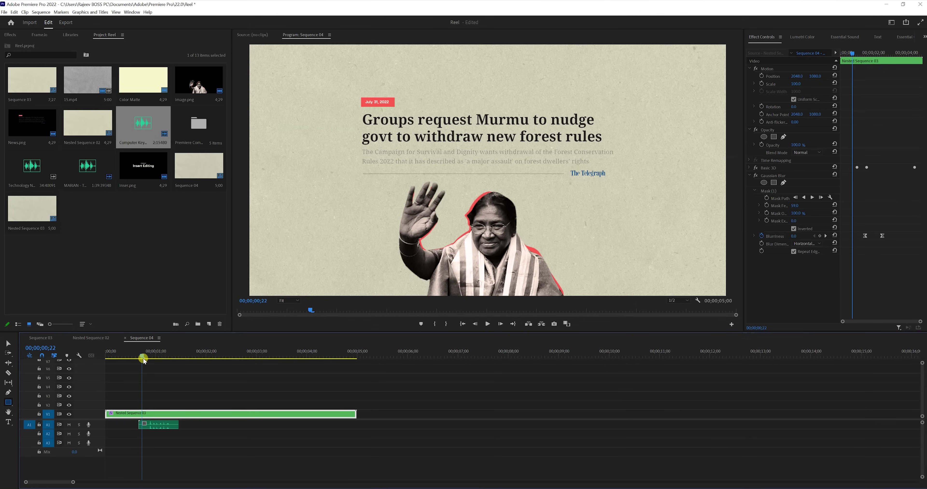
{"action": "left_click_drag", "start_coordinate": [140, 425], "coordinate": [142, 424]}
{"action": "left_click", "coordinate": [162, 424]}
Step: Scrub and play Sequence 04 to check the headline, highlight and blur against the keyboard sound
{"action": "left_click", "coordinate": [146, 354]}
{"action": "left_click_drag", "start_coordinate": [146, 354], "coordinate": [188, 352]}
{"action": "key", "text": "space"}
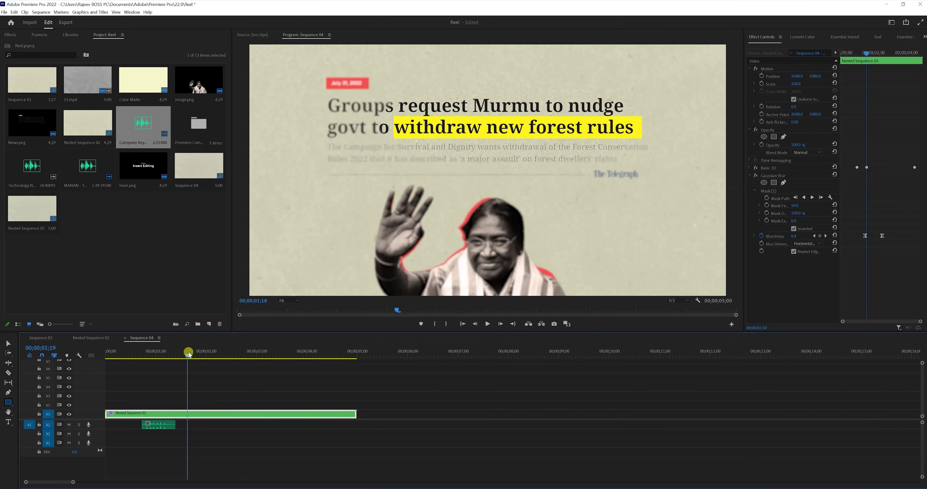
{"action": "key", "text": "space"}
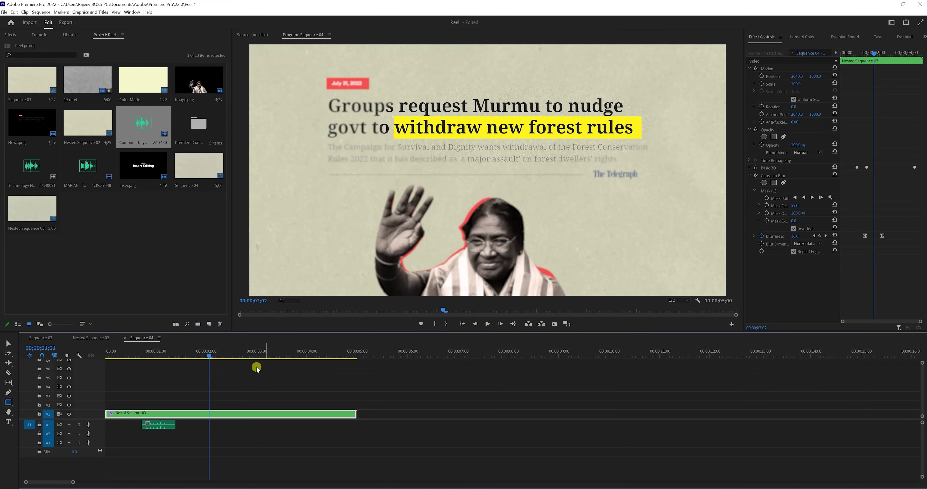
{"action": "left_click_drag", "start_coordinate": [212, 356], "coordinate": [98, 363]}
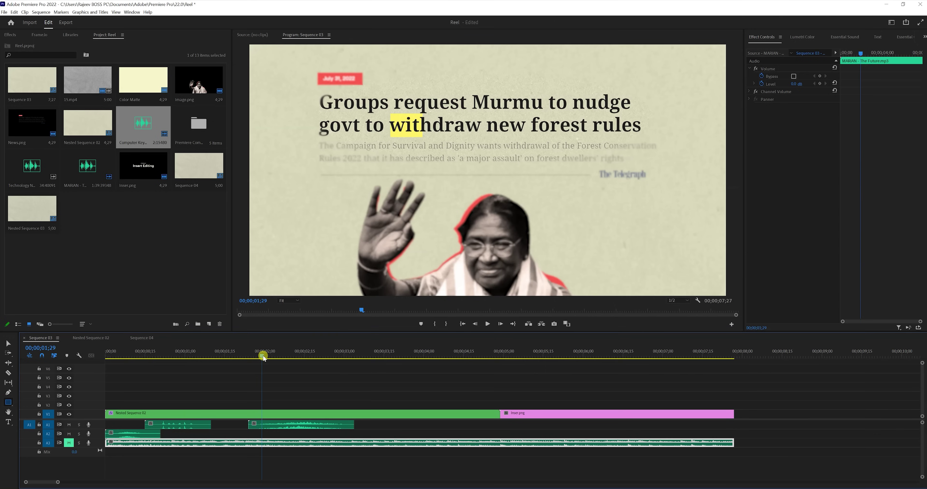
Step: Play Sequence 03 from the start to review the complete version with its sound effects and music
{"action": "left_click_drag", "start_coordinate": [266, 353], "coordinate": [49, 385]}
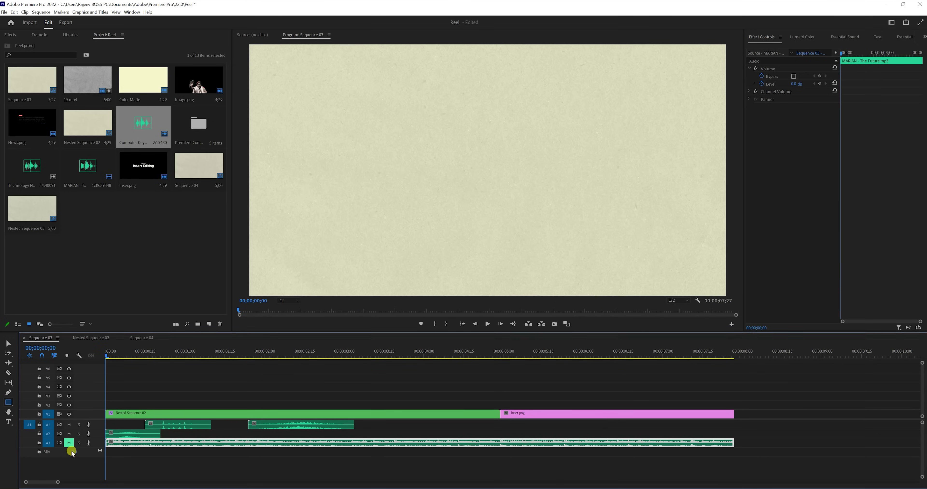
{"action": "key", "text": "space"}
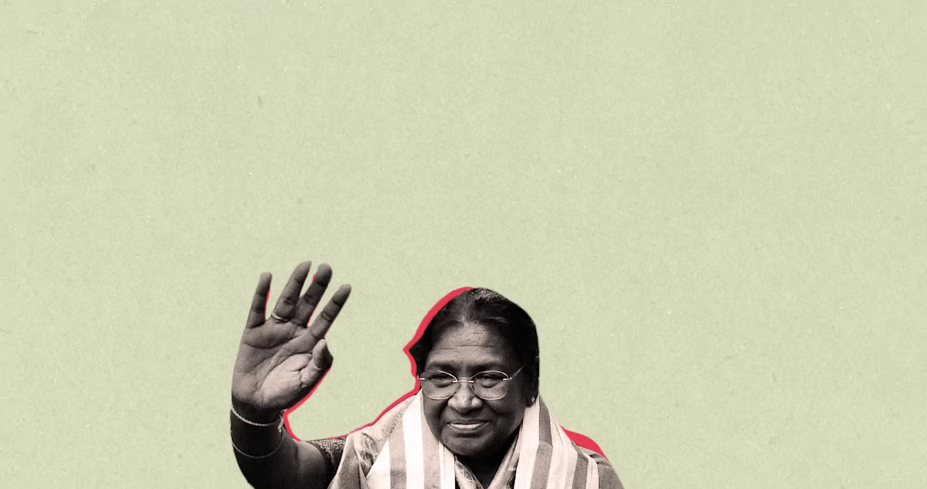